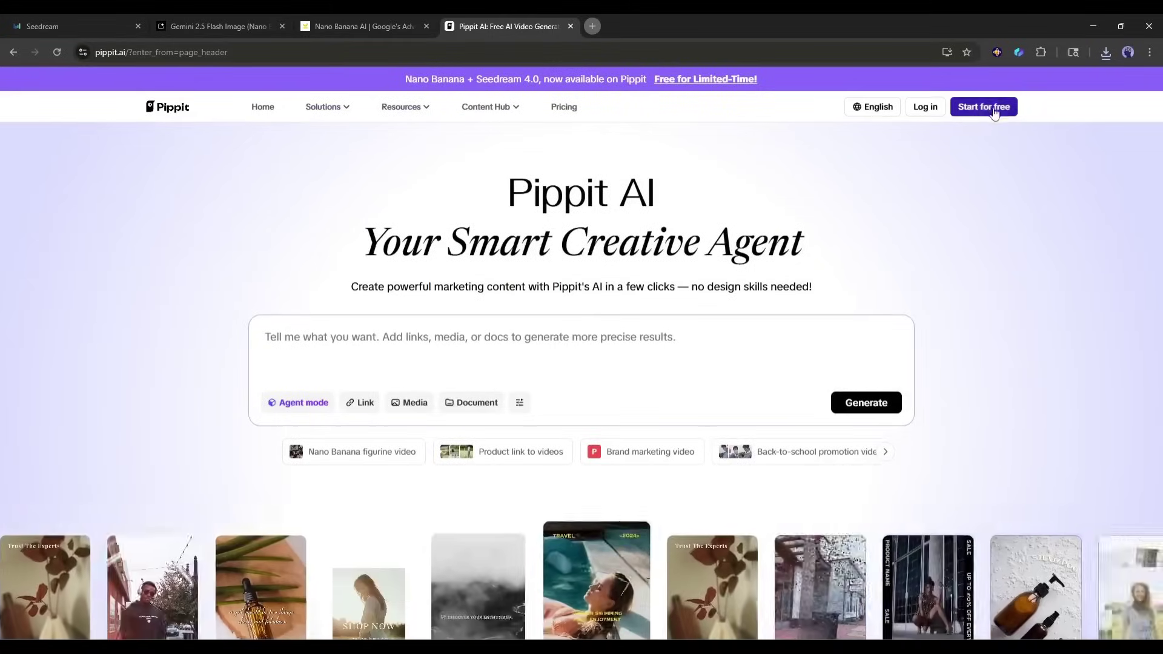
# Sign up for free with a Google account and look over the Home dashboard
pyautogui.click(996, 114)
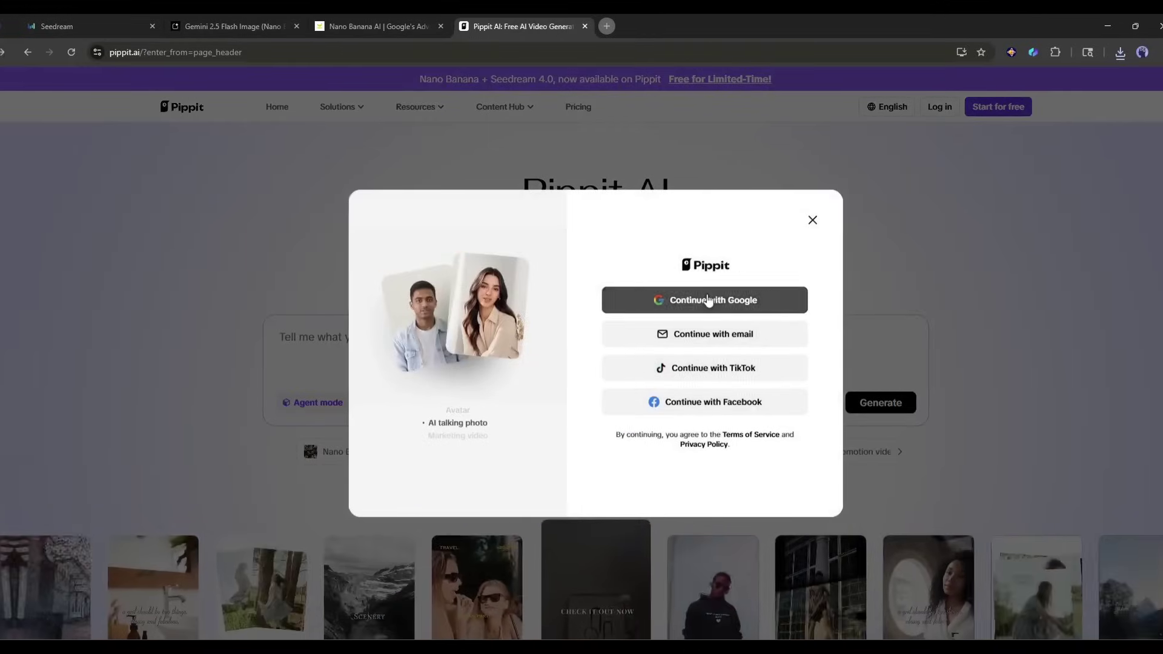
pyautogui.click(709, 301)
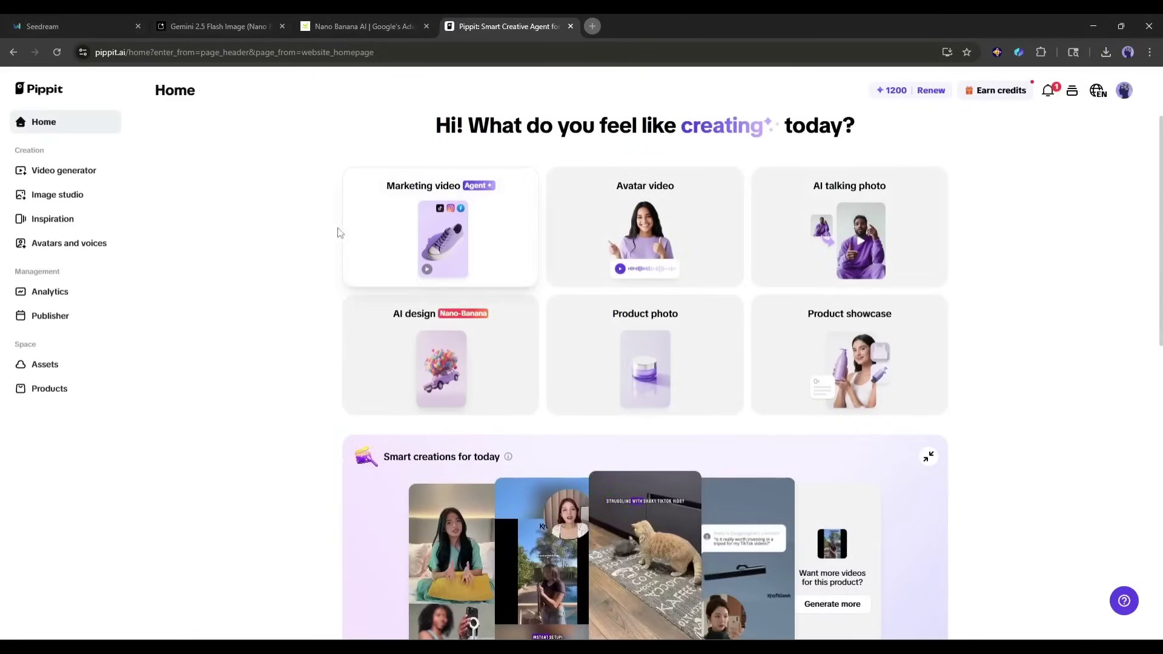
pyautogui.scroll(-2, 339, 233)
pyautogui.scroll(2, 319, 247)
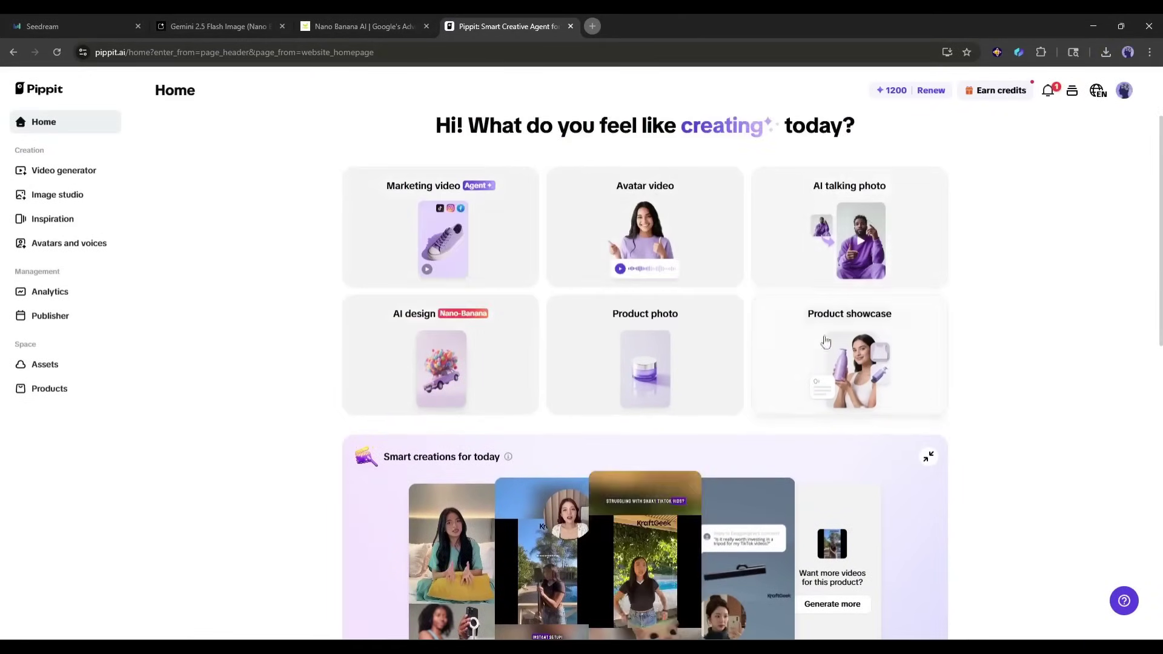
pyautogui.scroll(-10, 826, 342)
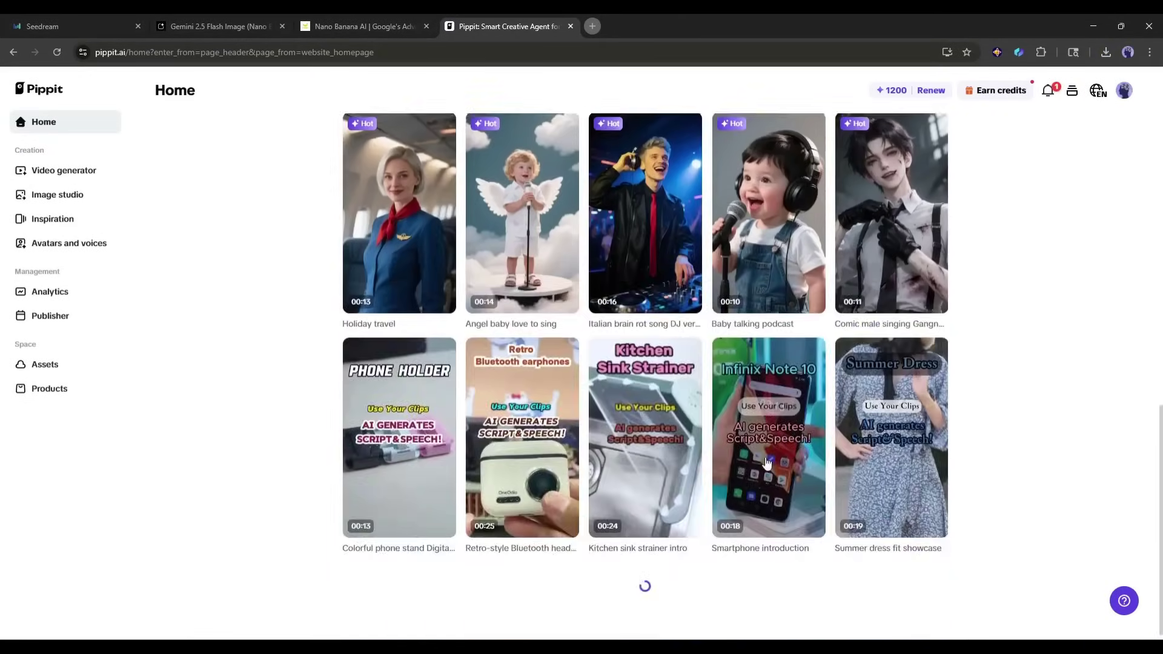
pyautogui.scroll(10, 767, 462)
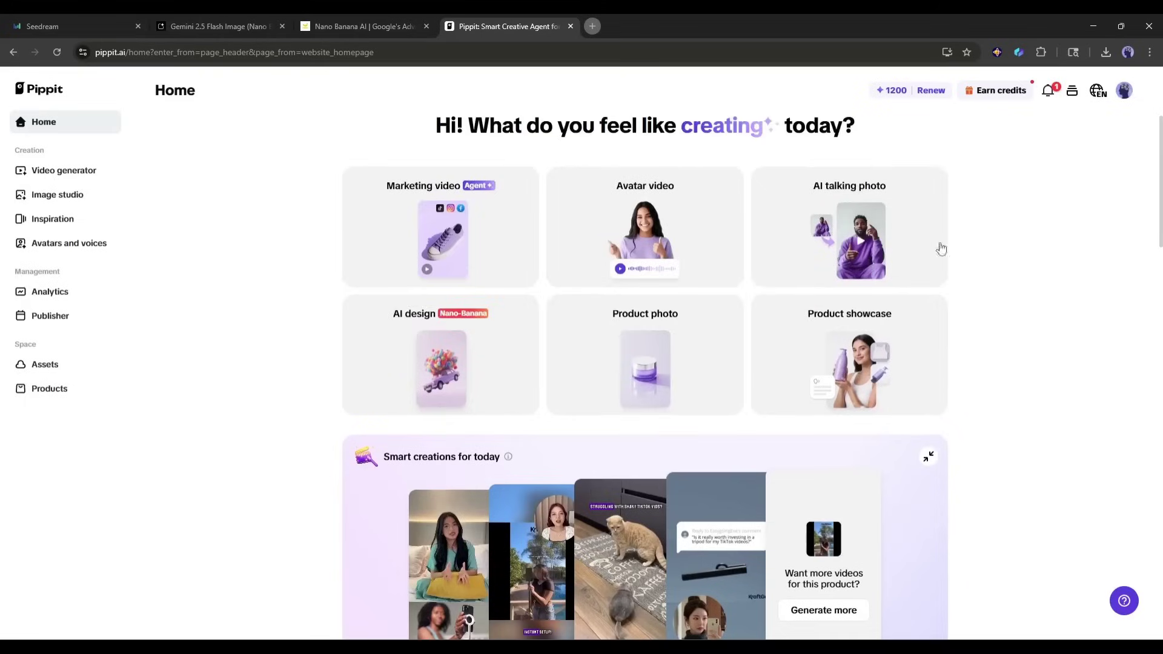
# Open the AI design generator and attach three reference photos
pyautogui.click(375, 327)
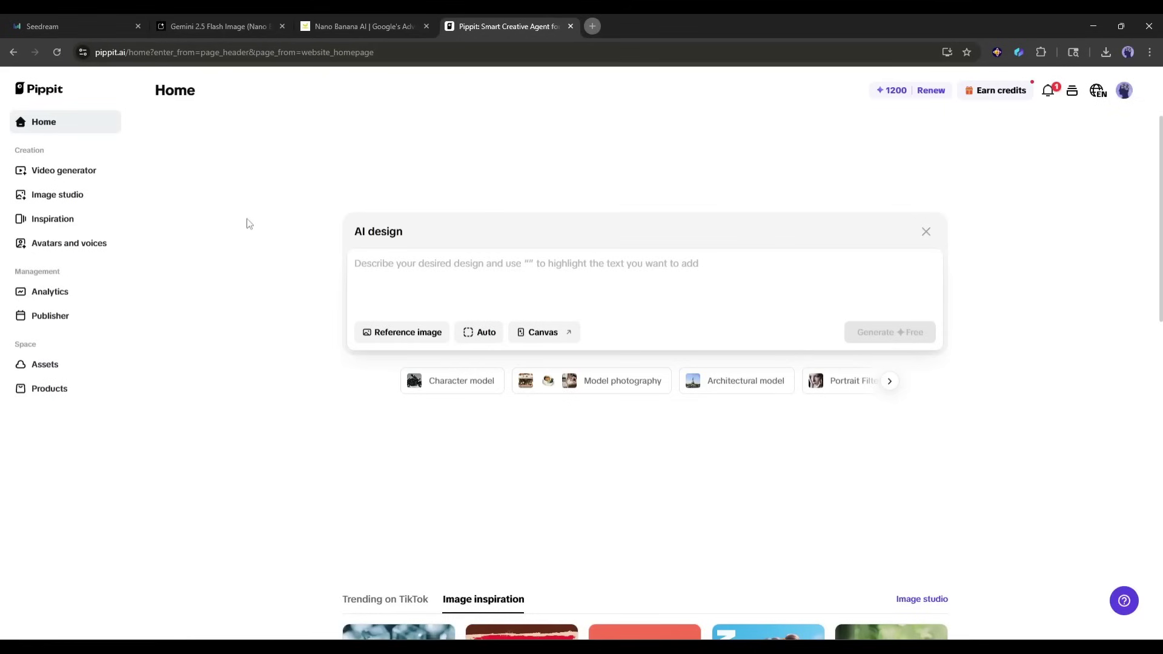
pyautogui.scroll(-1, 247, 224)
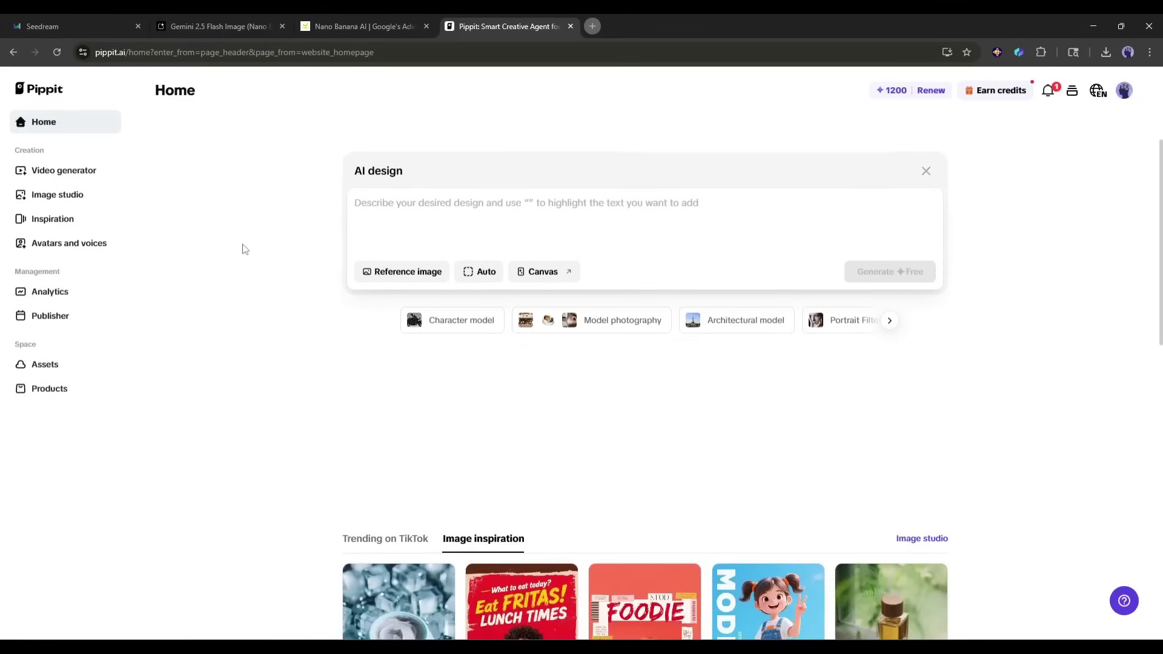
pyautogui.click(398, 273)
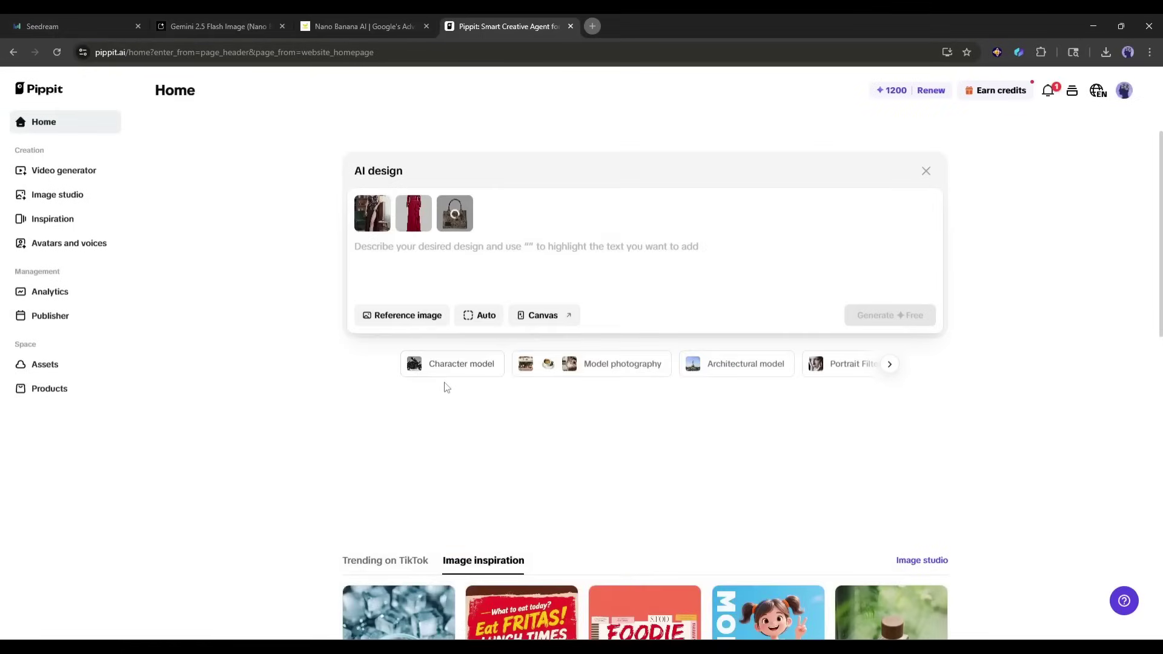
# Generate the red-dress character holding a bag from a prompt and enlarge the first result
pyautogui.click(516, 267)
pyautogui.write('The C')
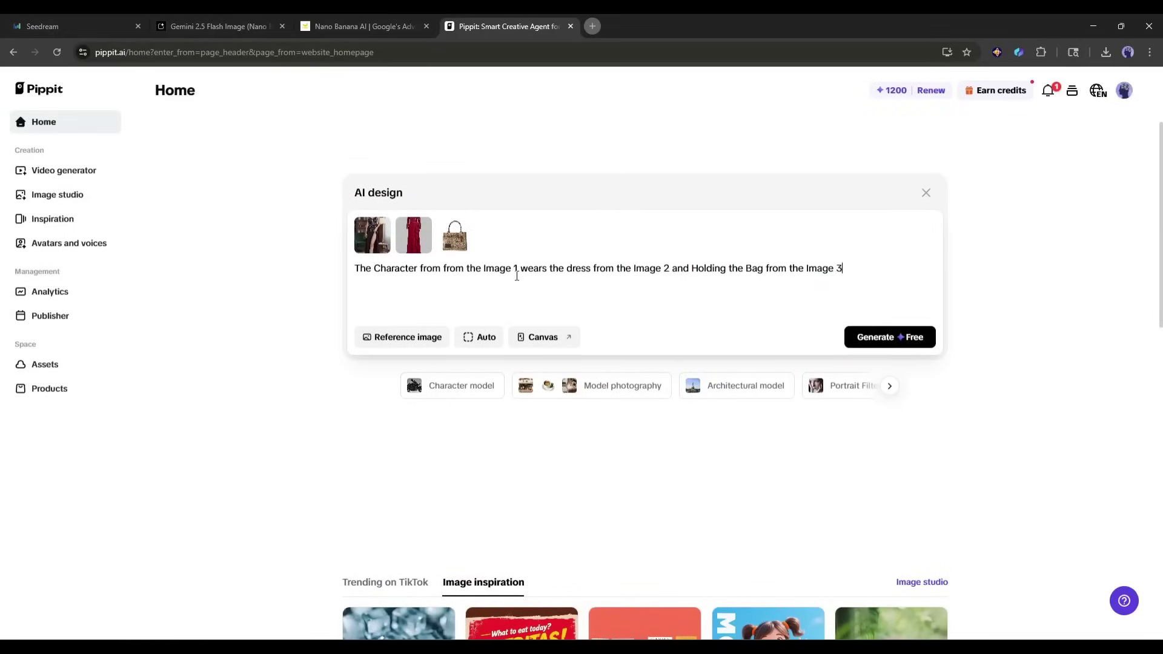
pyautogui.click(890, 336)
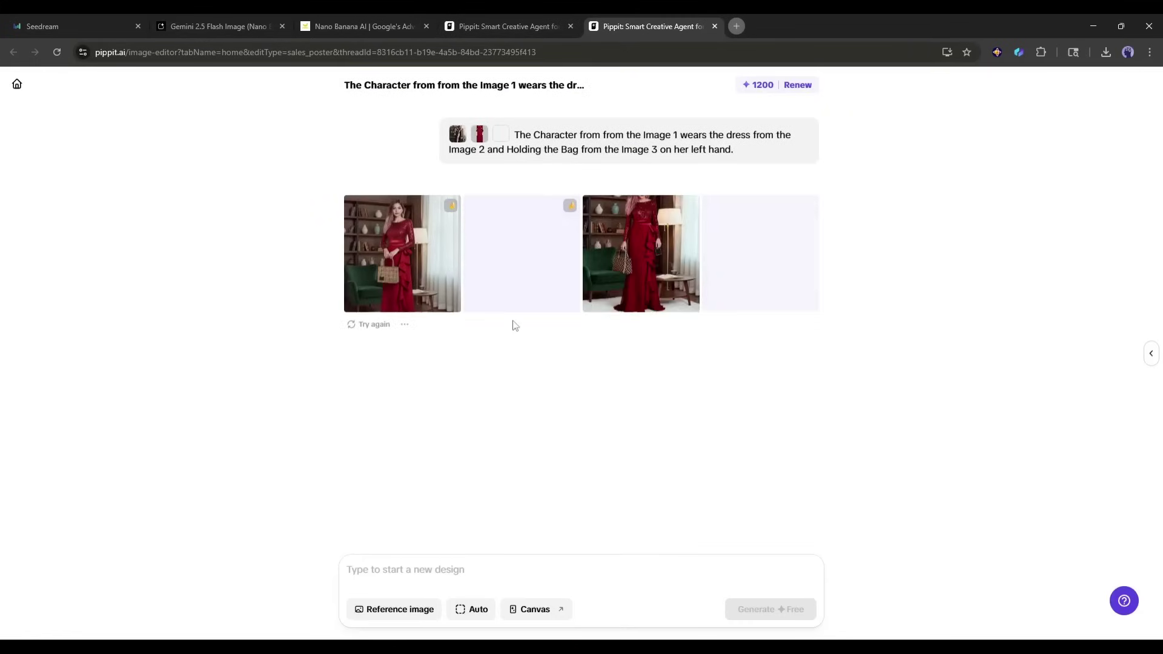
pyautogui.click(372, 254)
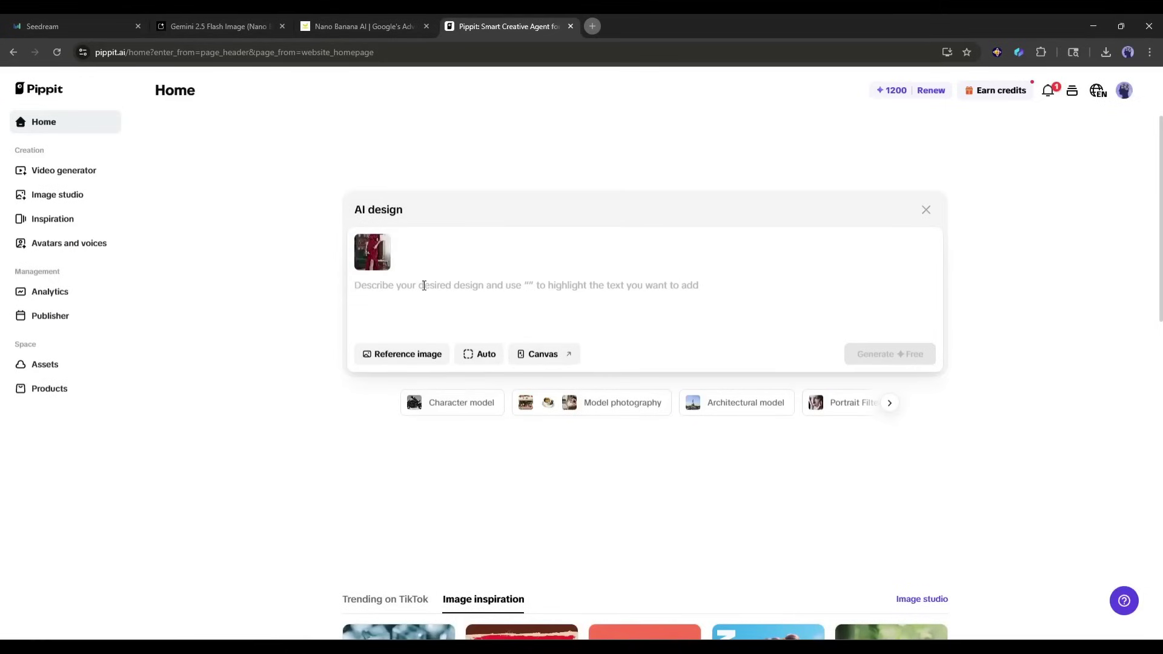
# Enter the 1/7 scale desk figure with BANDAI-style box prompt, keeping the Auto aspect ratio
pyautogui.click(431, 297)
pyautogui.write('C')
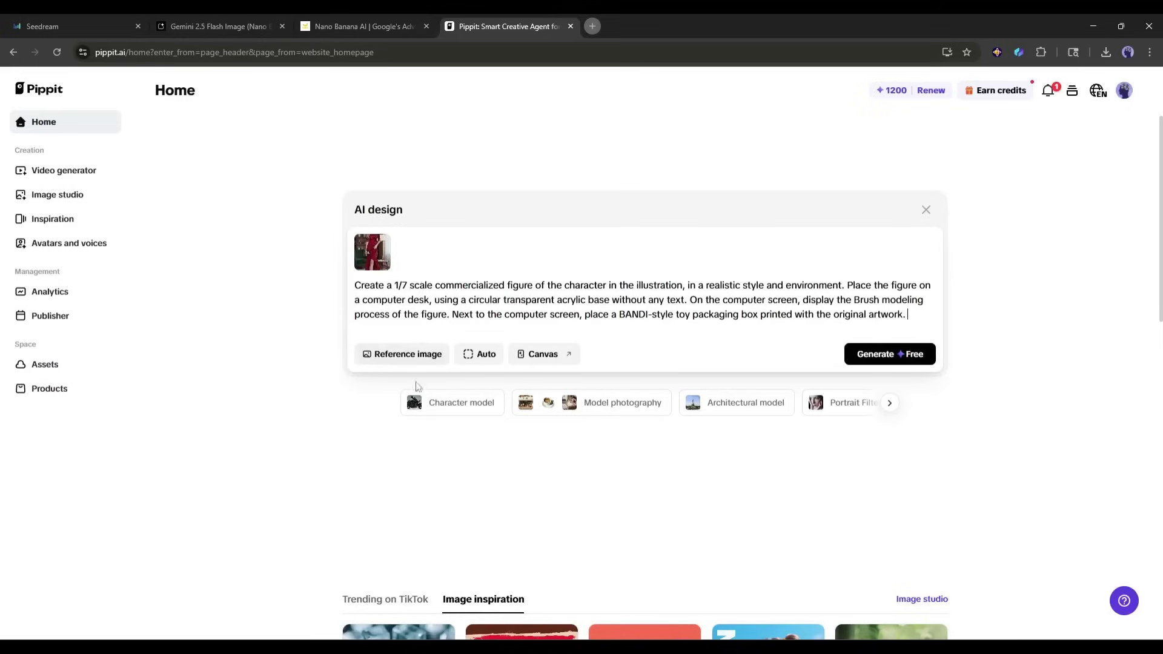
pyautogui.click(482, 354)
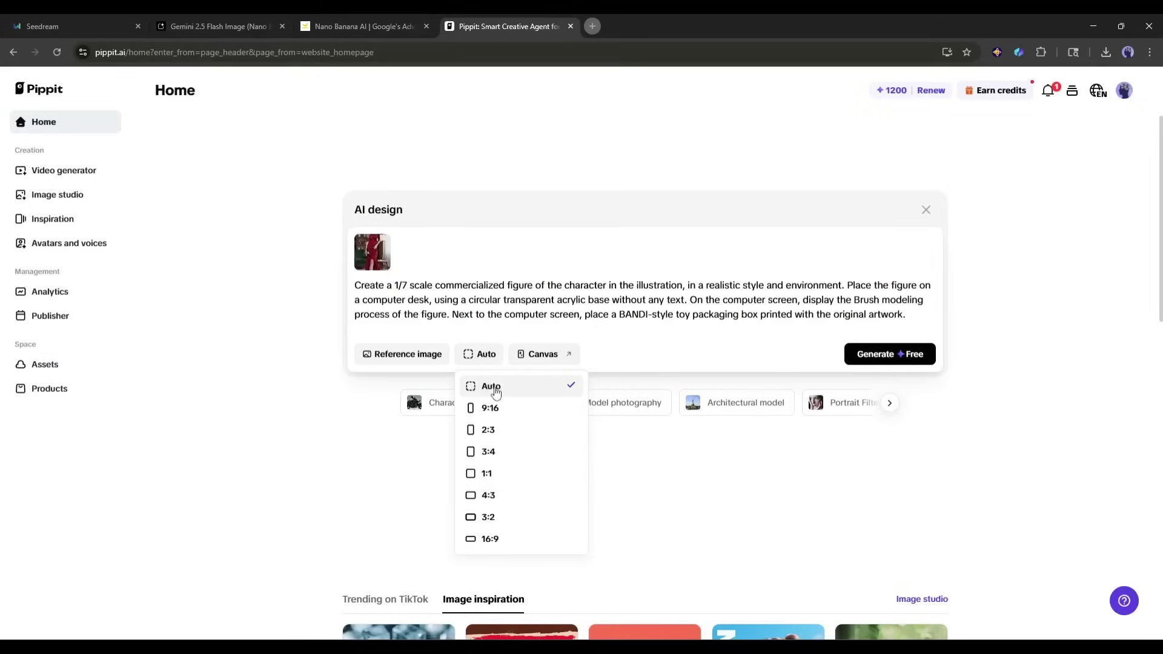
pyautogui.click(494, 388)
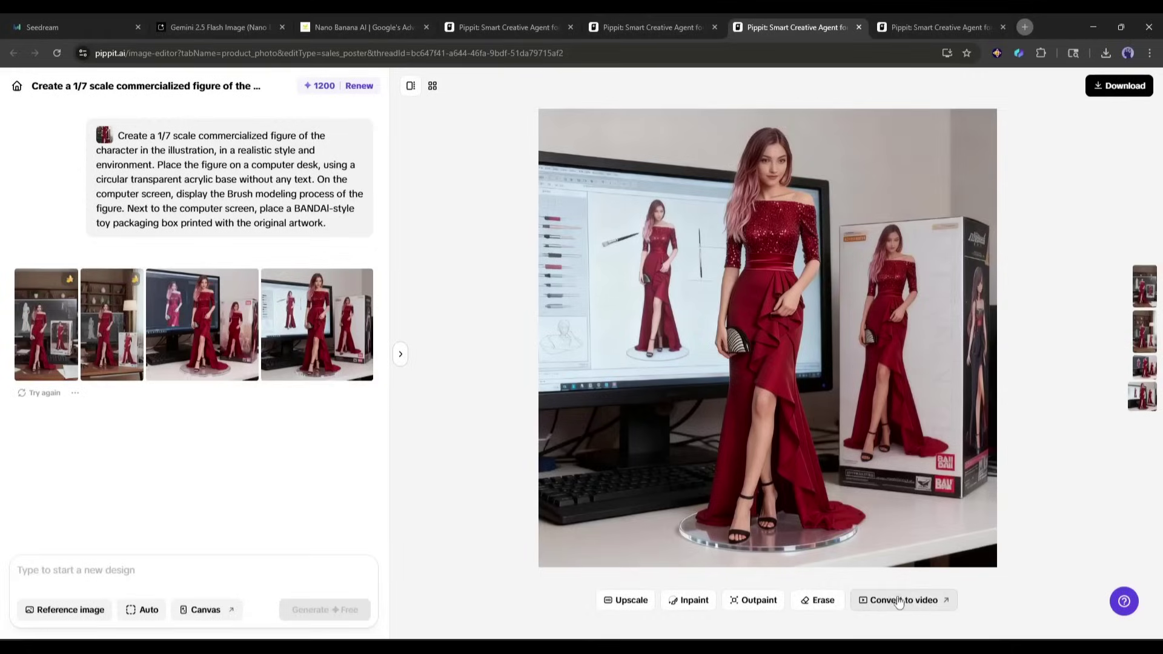
# Convert the 1/7-scale figure image into a video
pyautogui.click(909, 602)
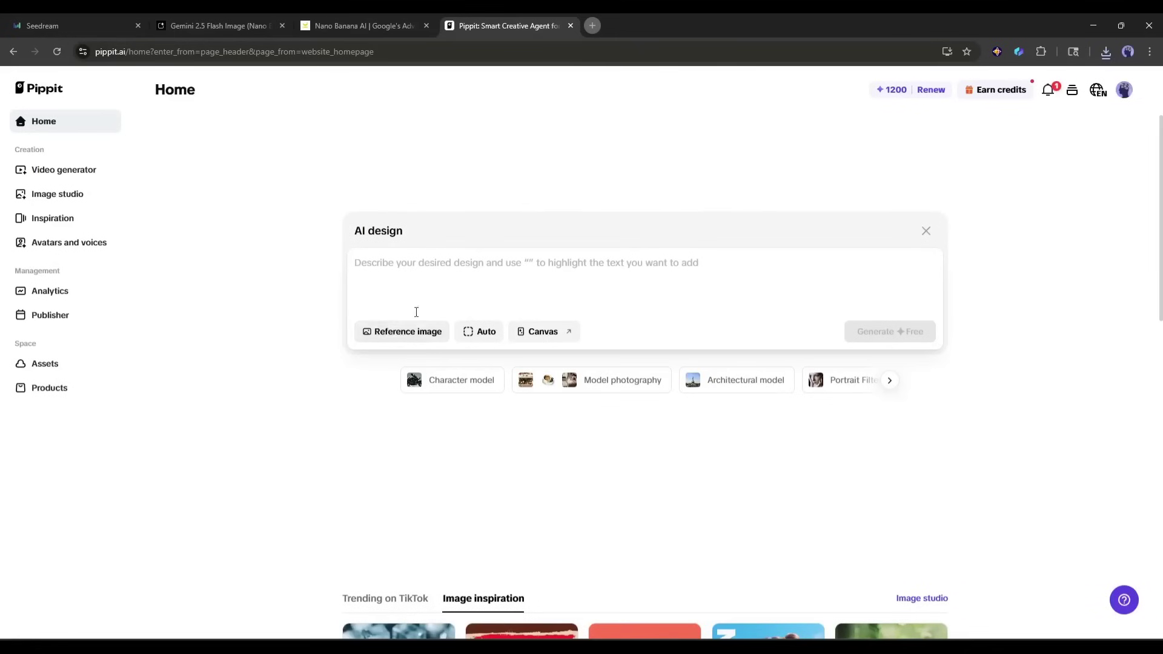
# Upload a reference photo and submit the giant-behind-the-house prompt at Auto aspect ratio
pyautogui.click(403, 332)
pyautogui.click(415, 364)
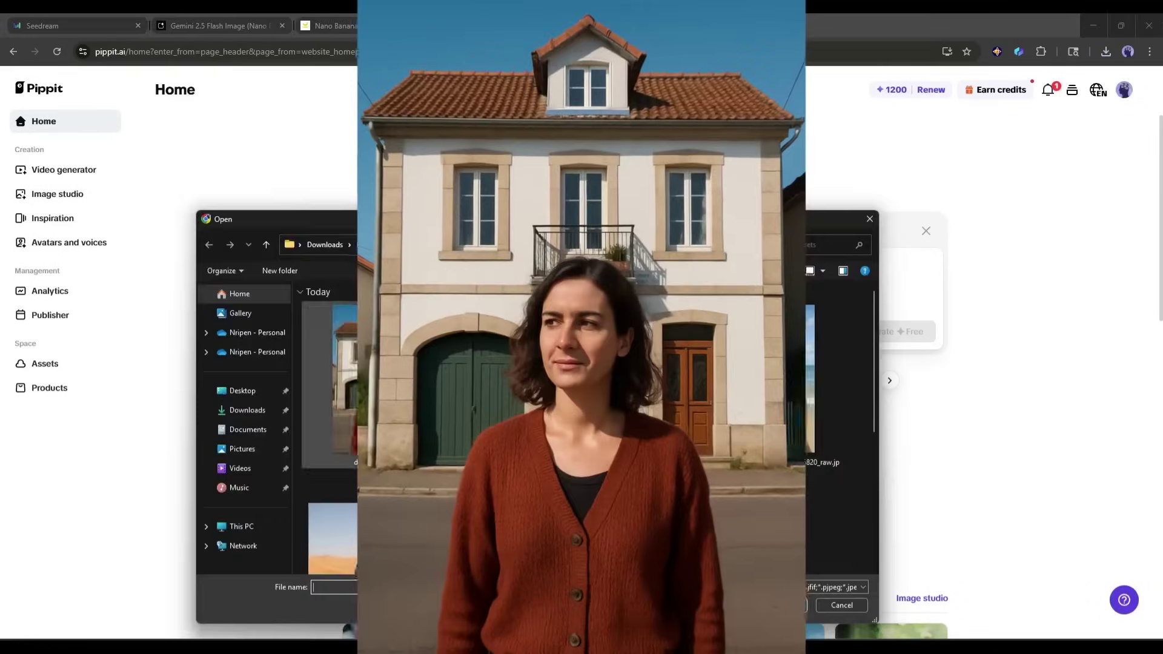
pyautogui.write('Ex')
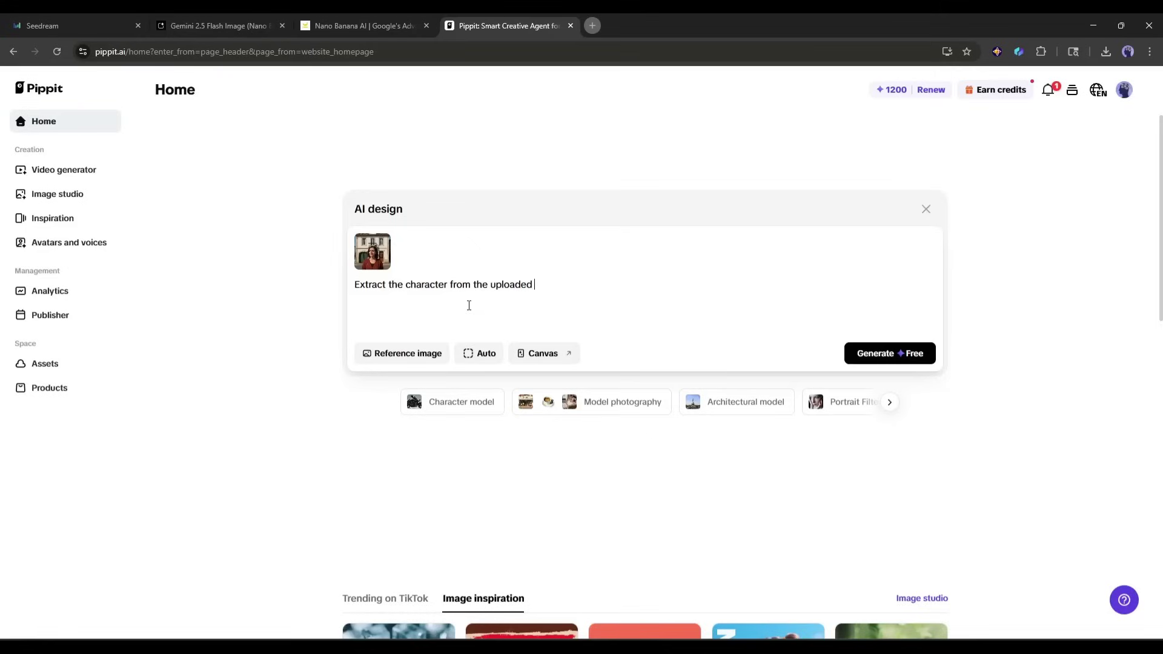
pyautogui.write('unchanged, enlarge it into')
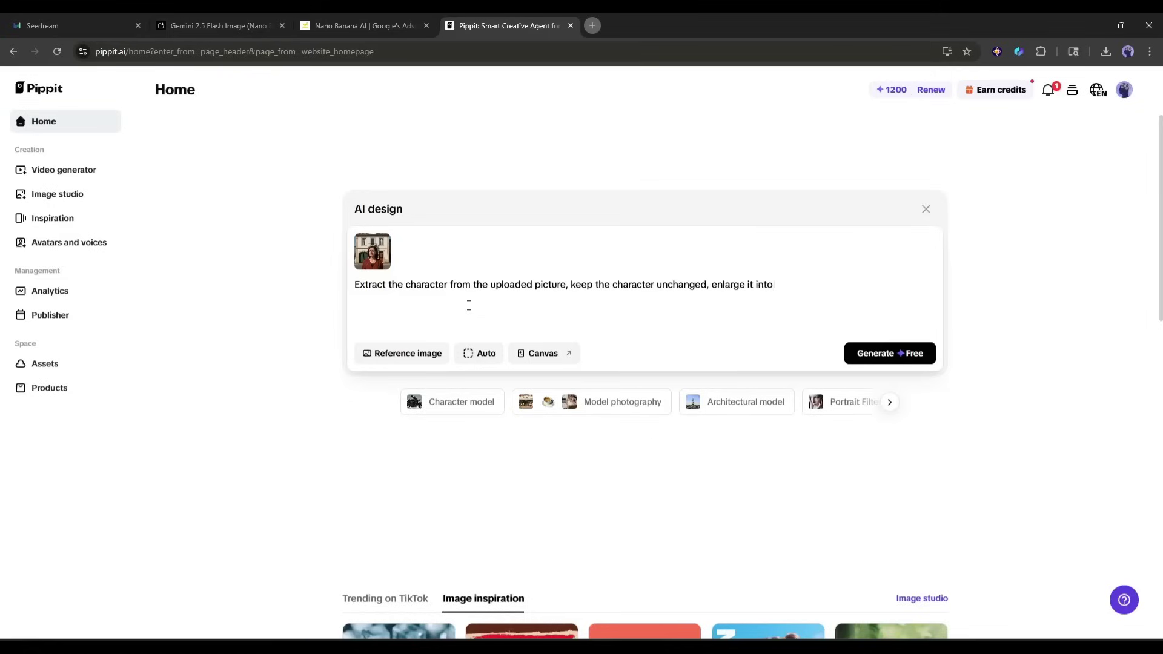
pyautogui.write(' a giant, stand behind the ho')
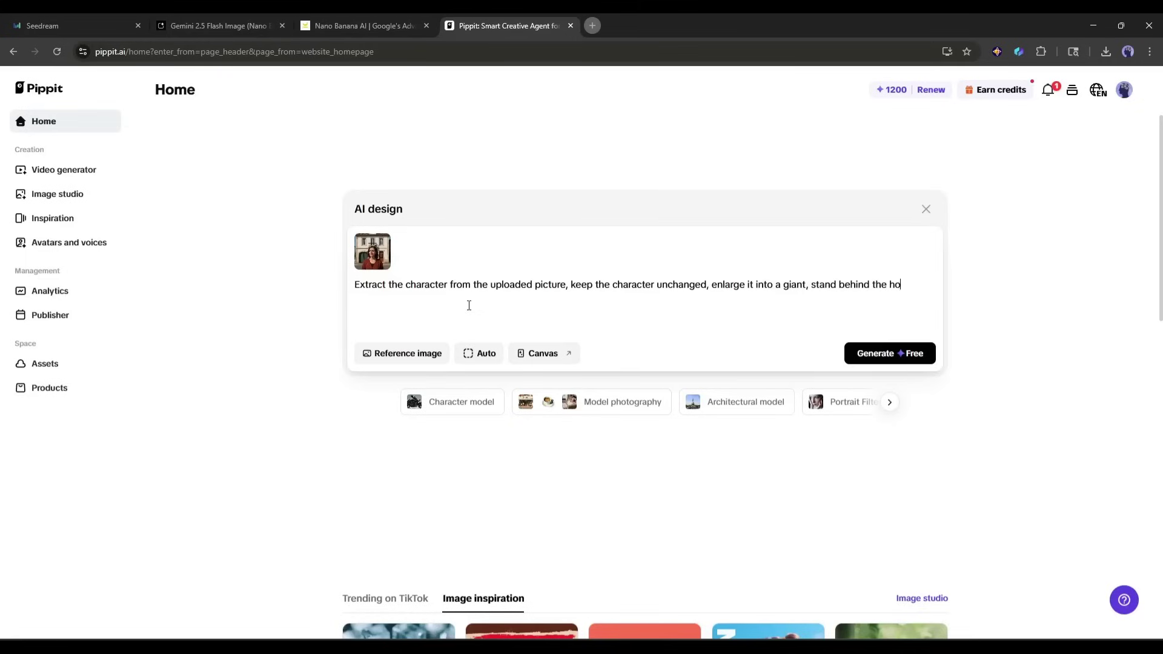
pyautogui.write('use in the original picture ')
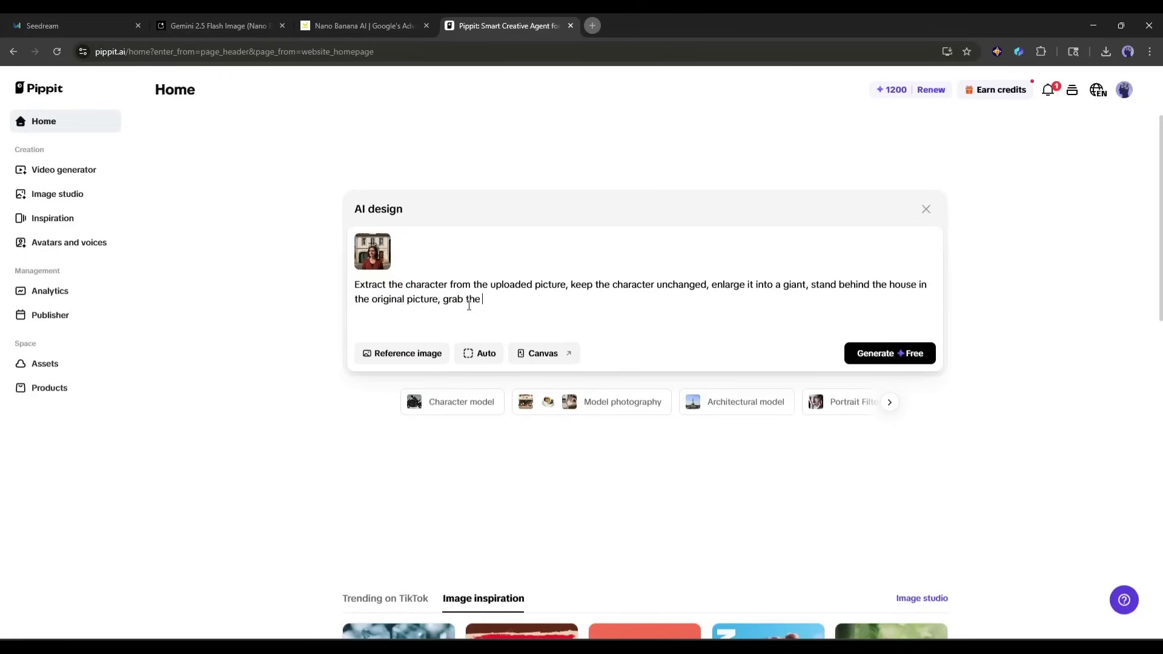
pyautogui.write(' grab the roof of the house with both hands, a')
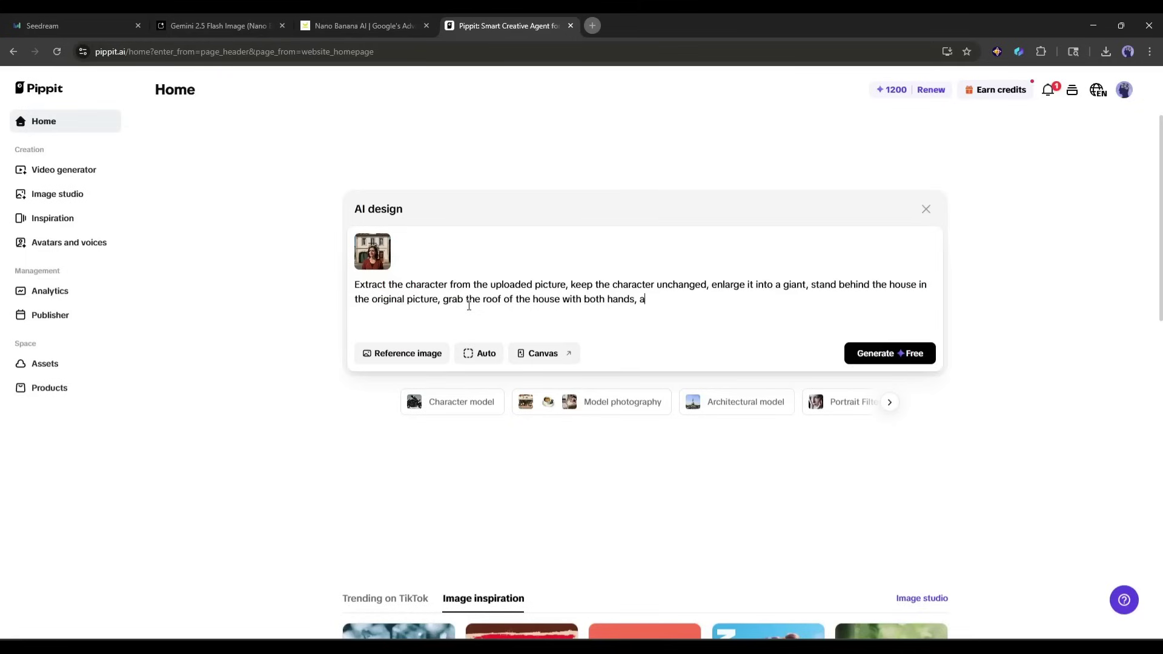
pyautogui.write('son standing')
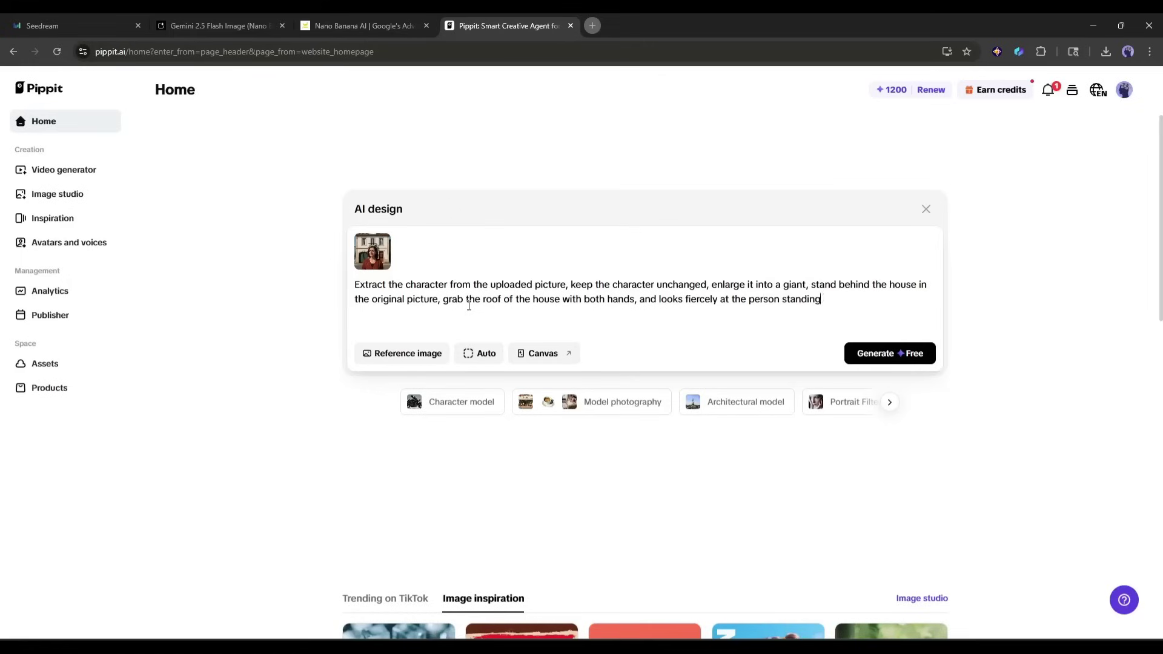
pyautogui.write('inal pin')
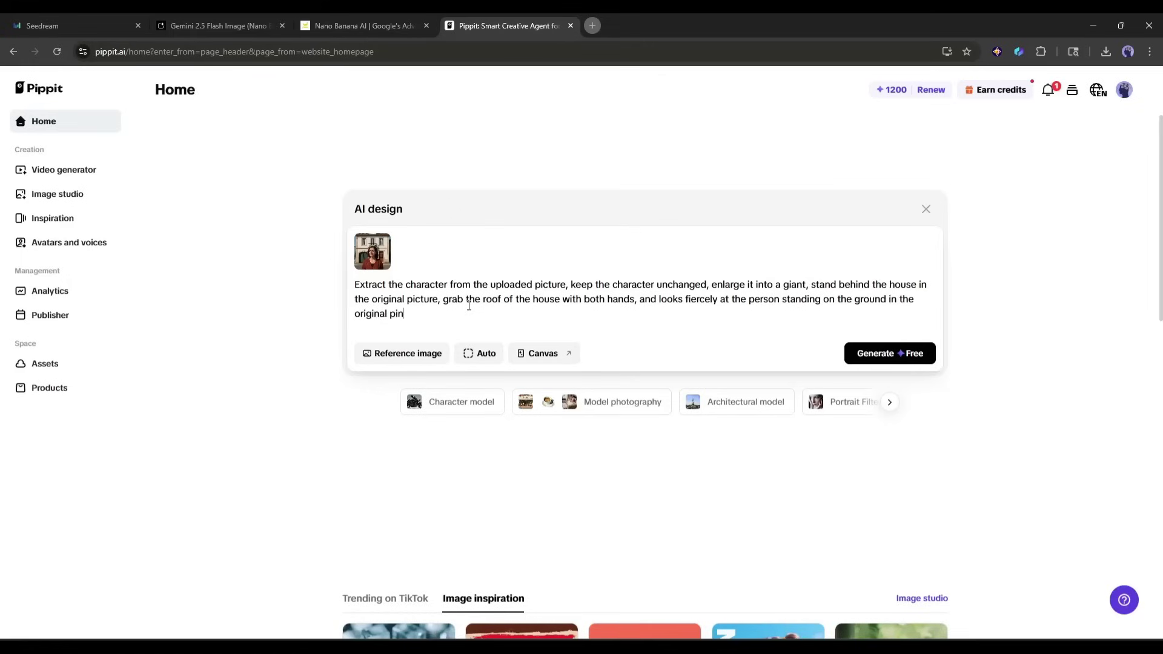
pyautogui.click(479, 353)
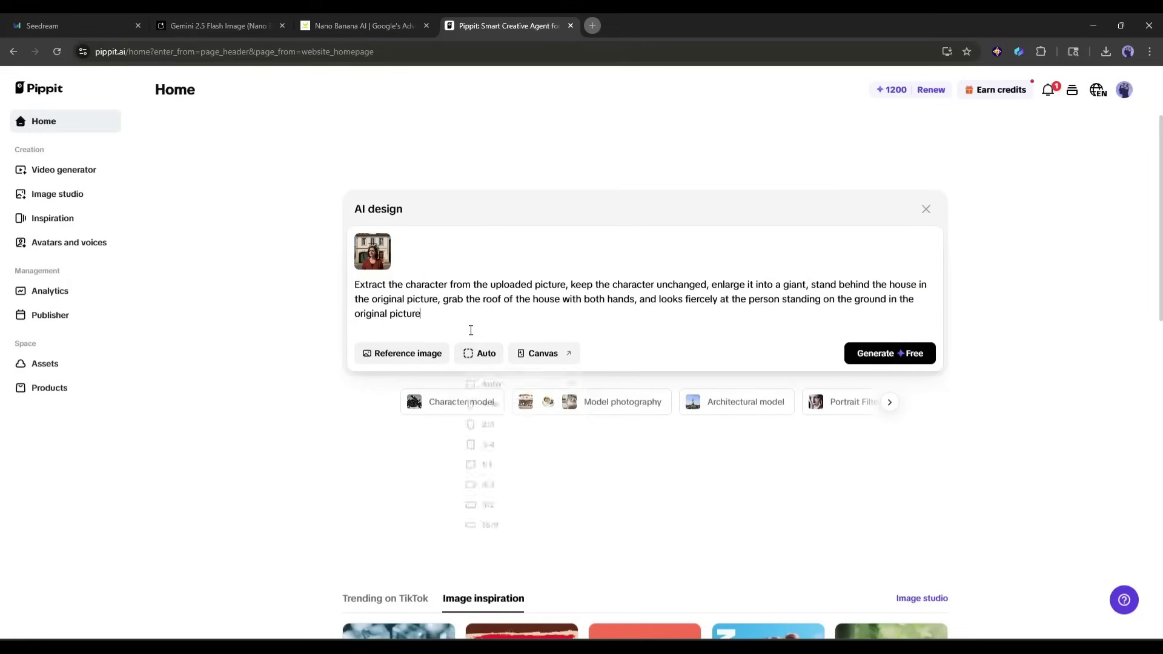
pyautogui.click(857, 363)
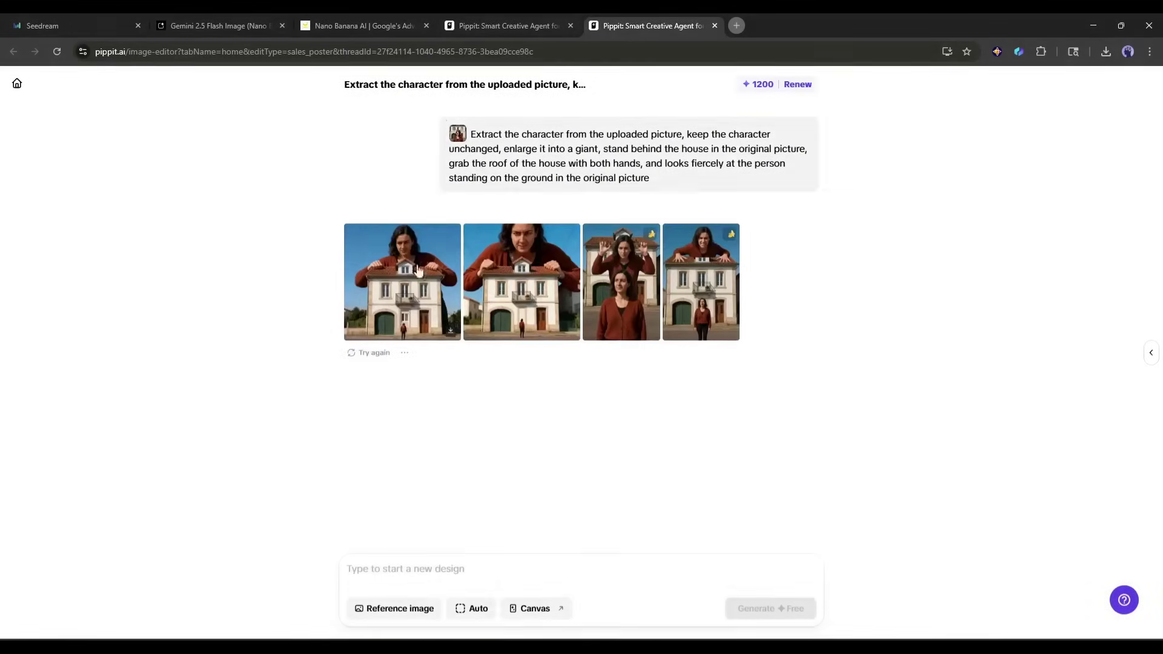
# Preview and compare the four giant-gripping-the-roof results at large size
pyautogui.click(418, 274)
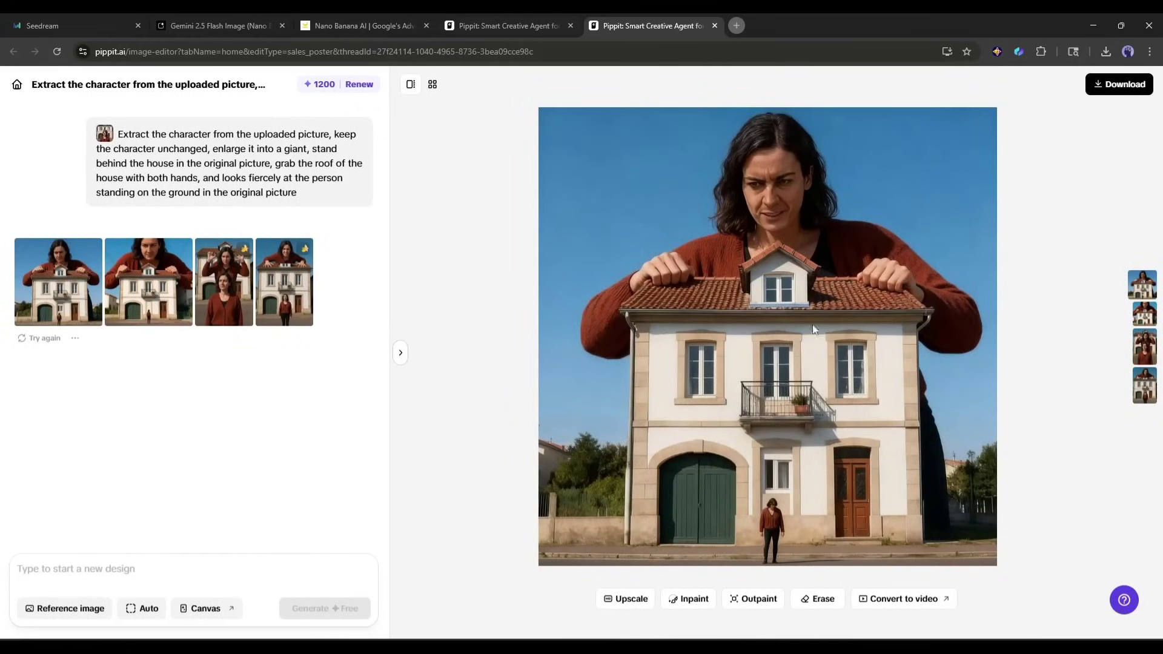
pyautogui.click(169, 282)
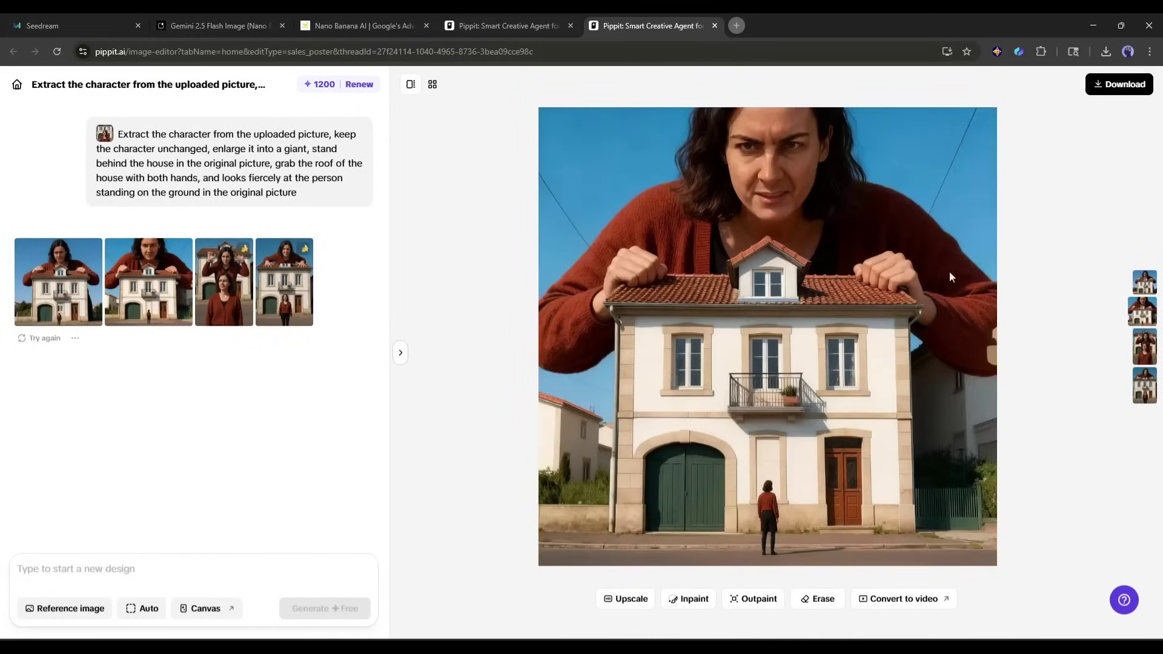
pyautogui.click(288, 293)
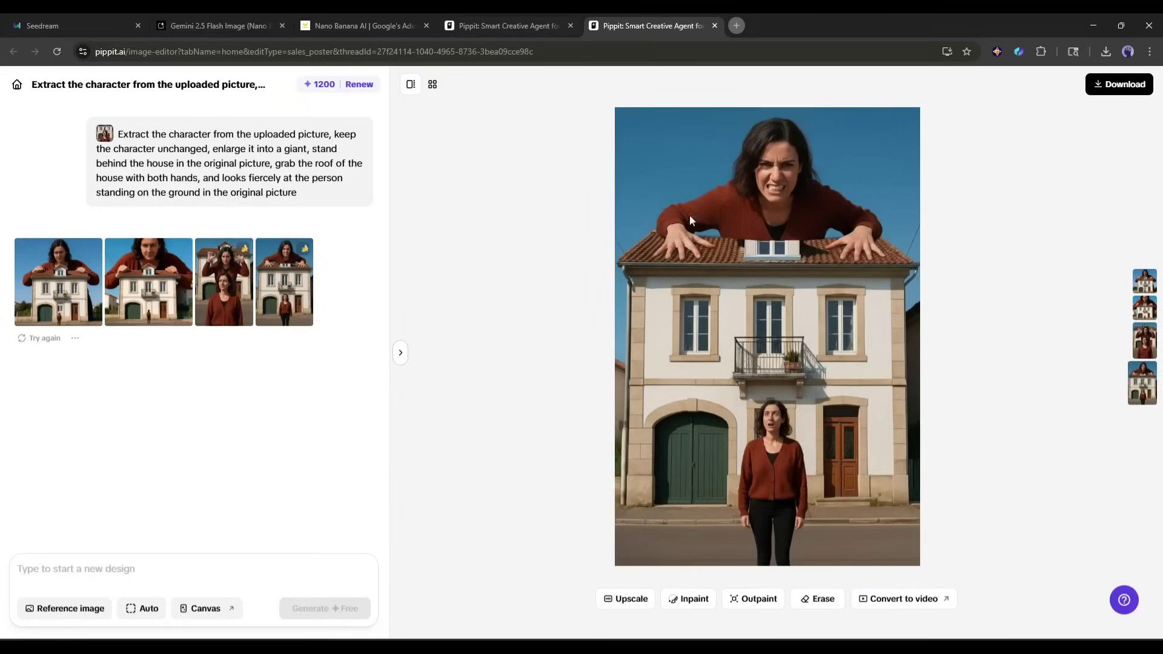
pyautogui.click(147, 279)
pyautogui.click(97, 286)
pyautogui.click(130, 291)
pyautogui.click(140, 282)
pyautogui.click(67, 282)
pyautogui.click(145, 281)
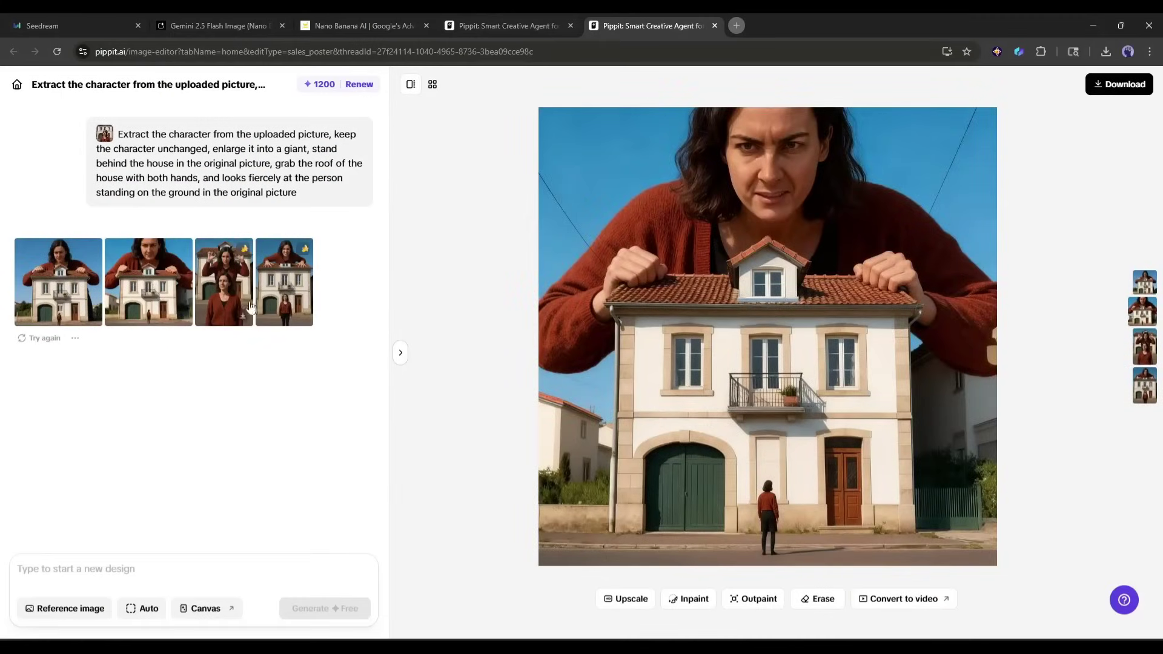
pyautogui.click(288, 286)
pyautogui.click(60, 283)
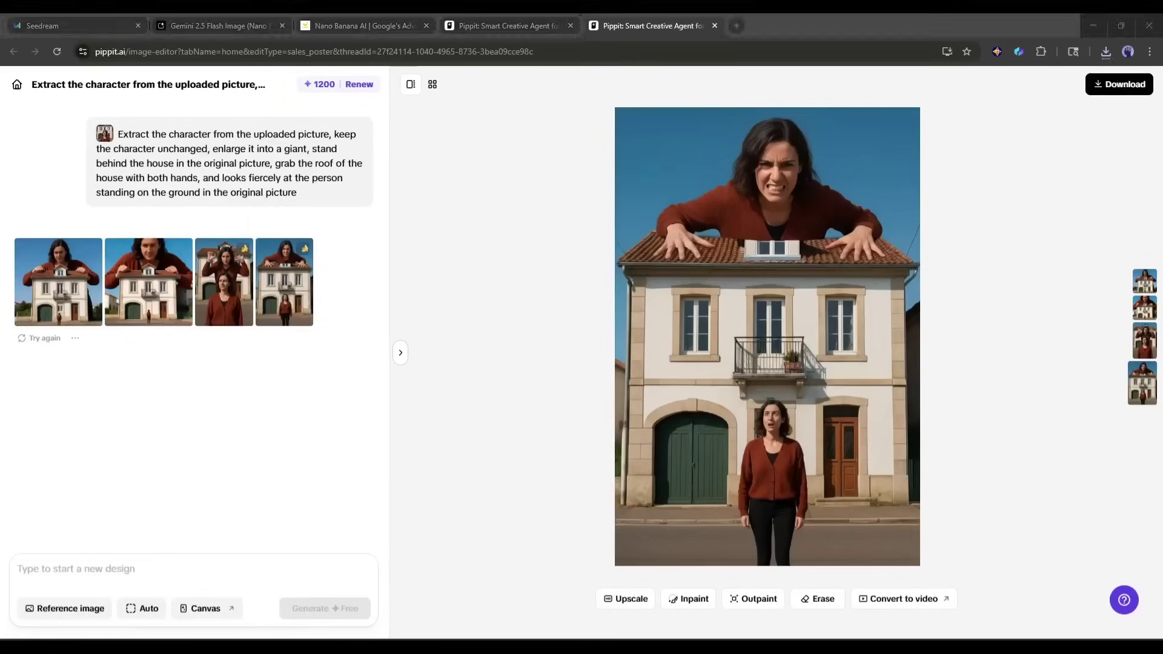
# Upload the superhero photo as reference and send the pasted Molly-style figure prompt
pyautogui.click(65, 608)
pyautogui.click(79, 488)
pyautogui.click(405, 479)
pyautogui.doubleClick(405, 478)
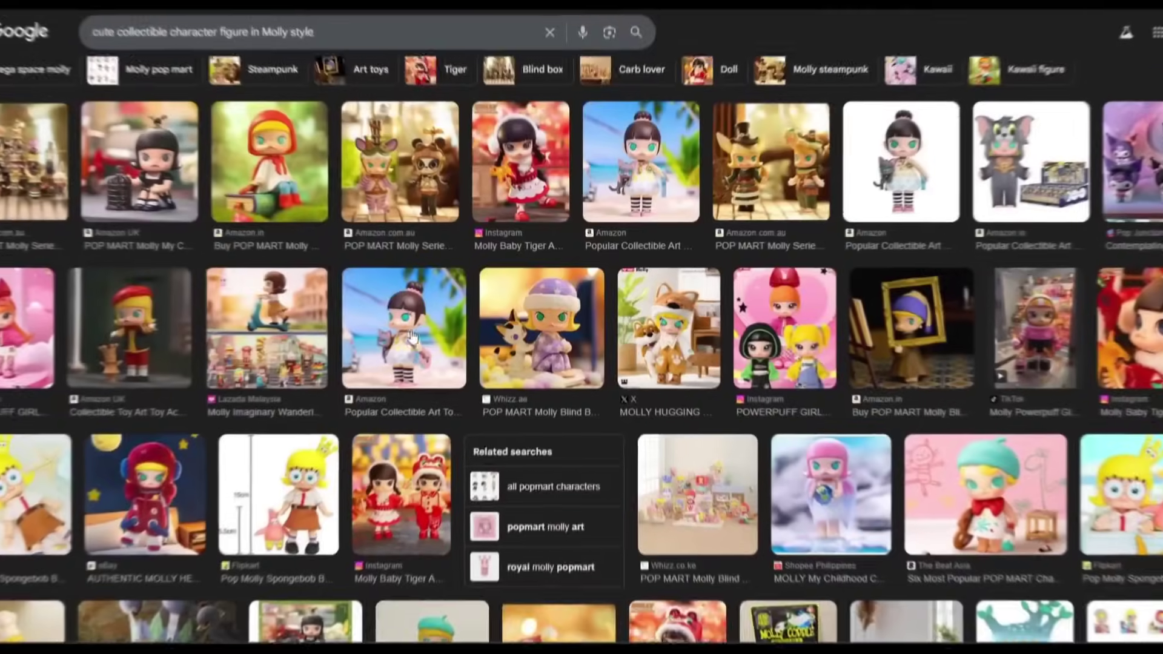
pyautogui.scroll(-5, 591, 351)
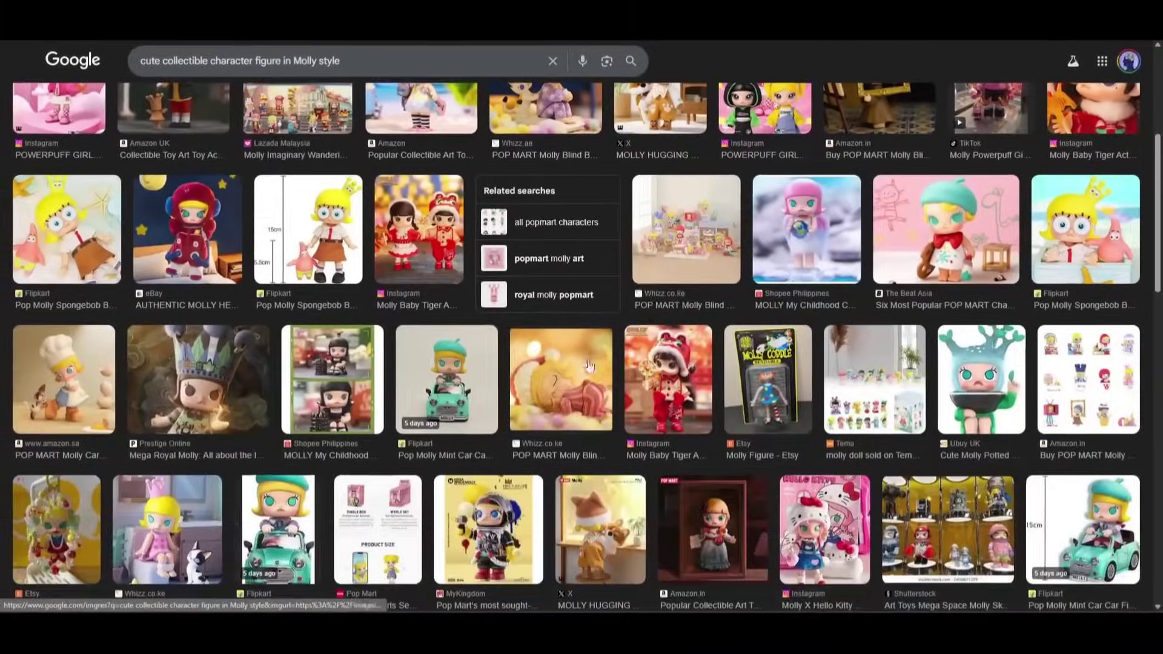
pyautogui.scroll(-3, 591, 365)
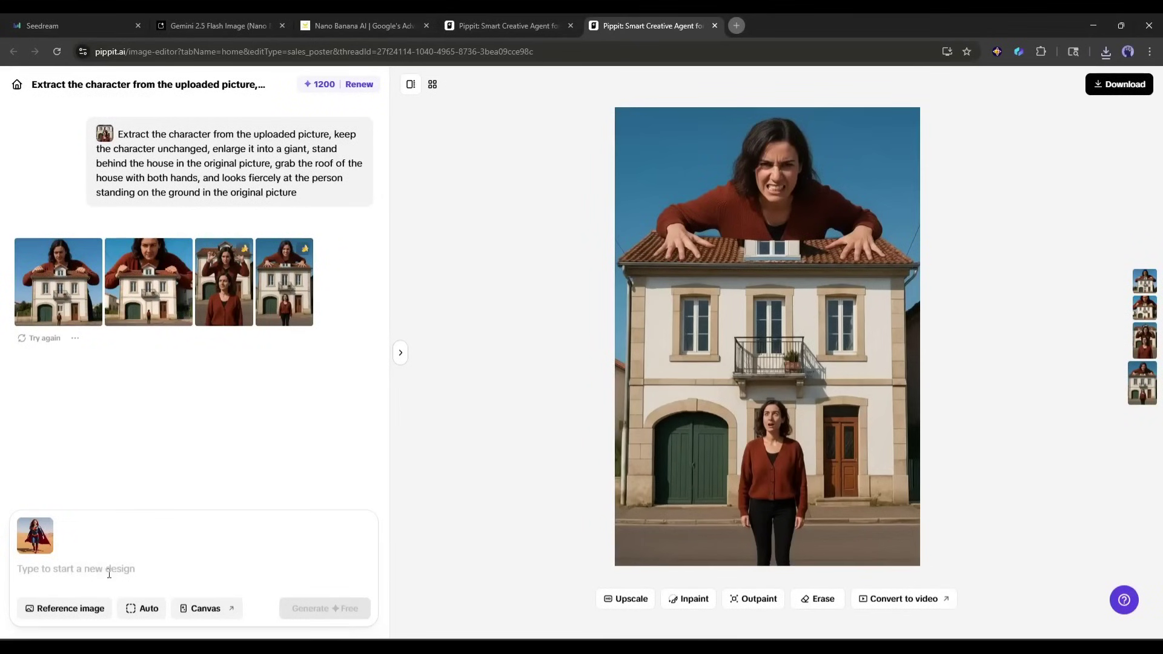
pyautogui.write('Transform this character into a cute collectible character figure in Molly style, with oversized head, simple features, pastel colors, standing on a street with soft lighting.')
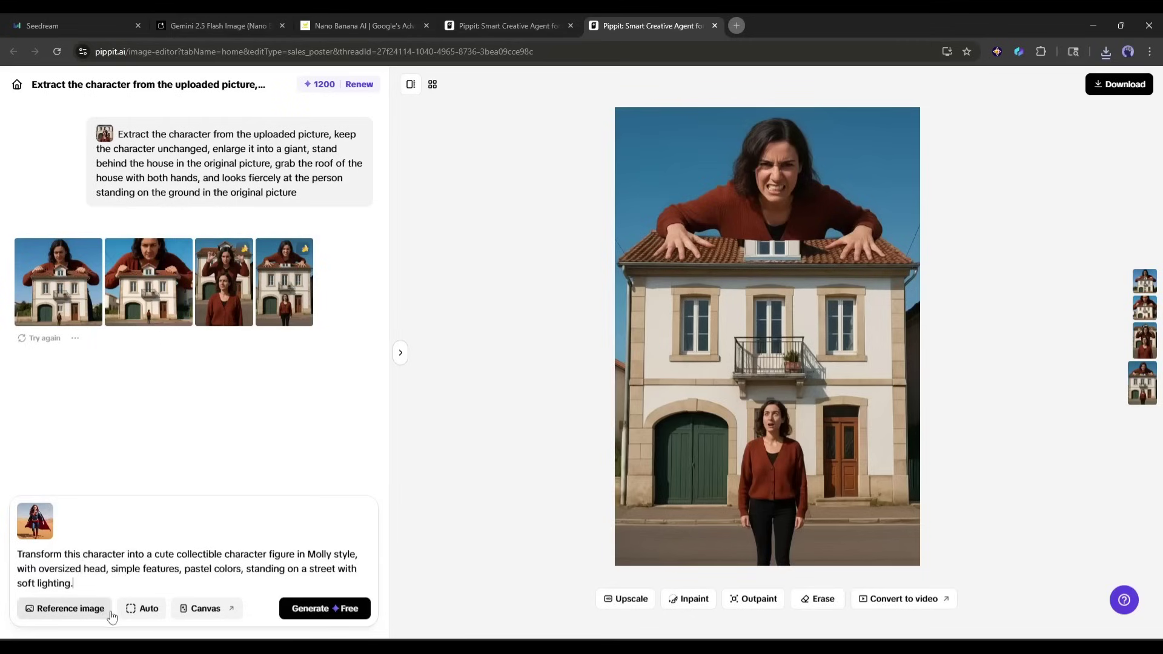
pyautogui.press('Return')
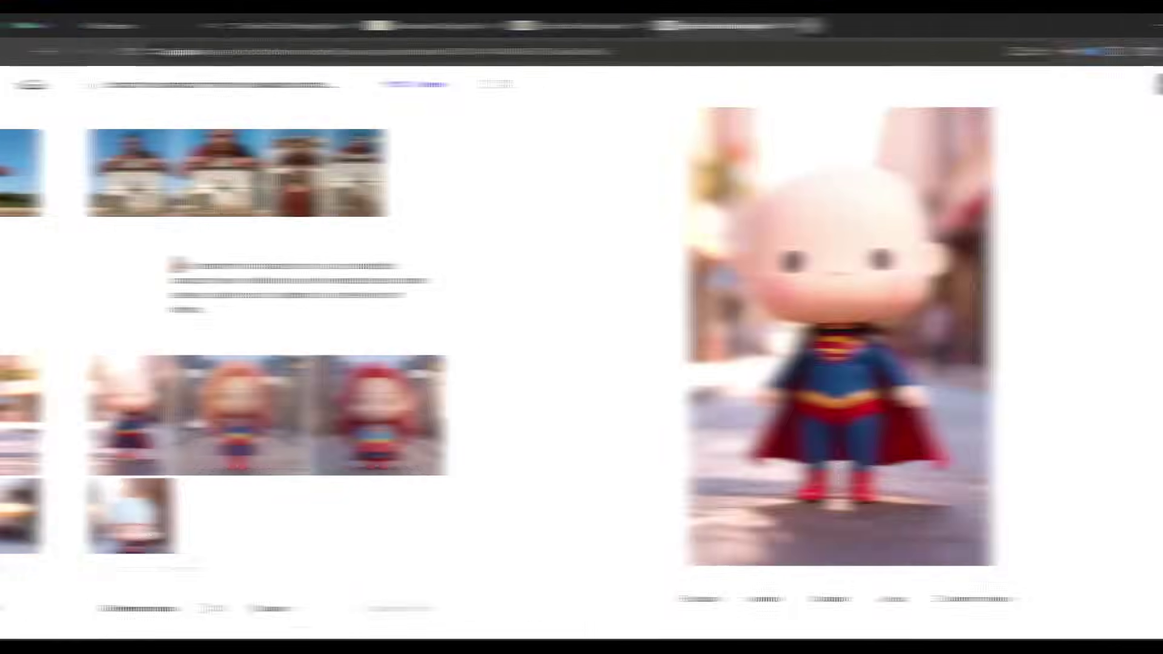
# Compare the red-haired, white-haired, bald and orange-haired Molly-style figure results
pyautogui.click(230, 424)
pyautogui.click(260, 432)
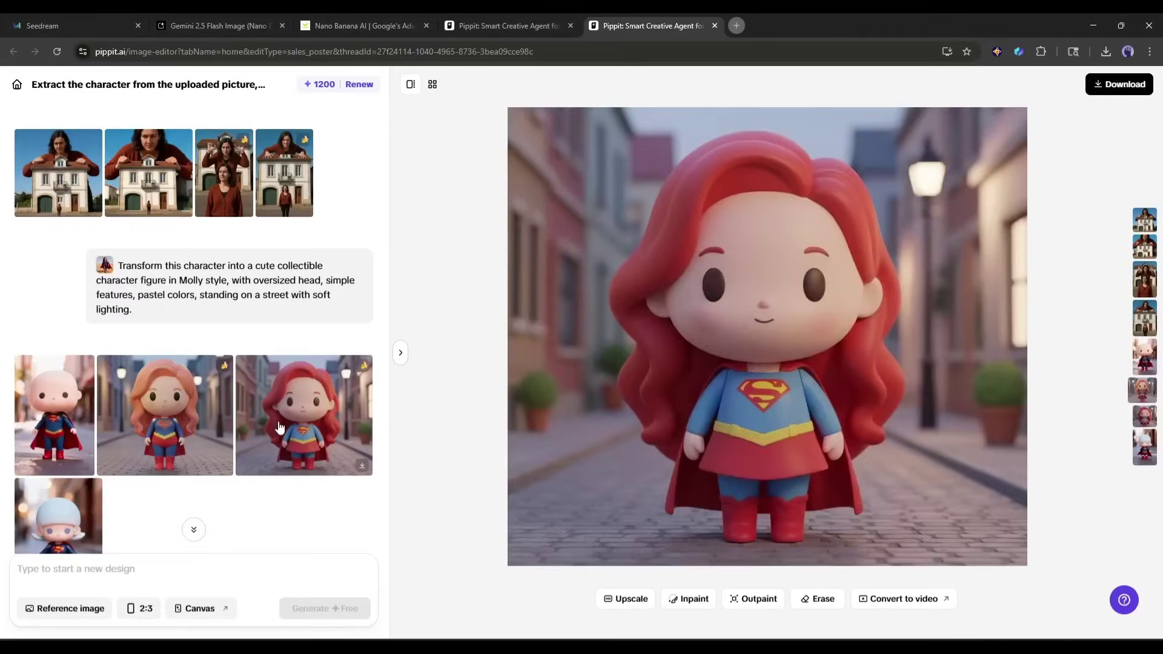
pyautogui.scroll(-2, 182, 394)
pyautogui.click(80, 368)
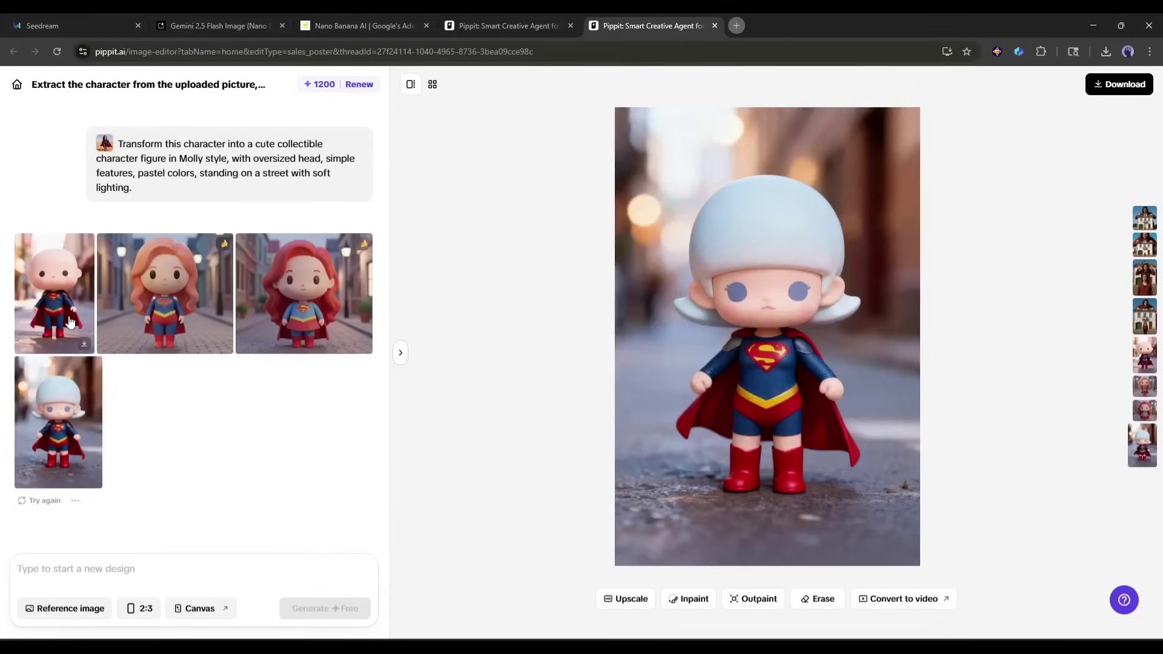
pyautogui.click(55, 300)
pyautogui.click(164, 318)
pyautogui.click(300, 321)
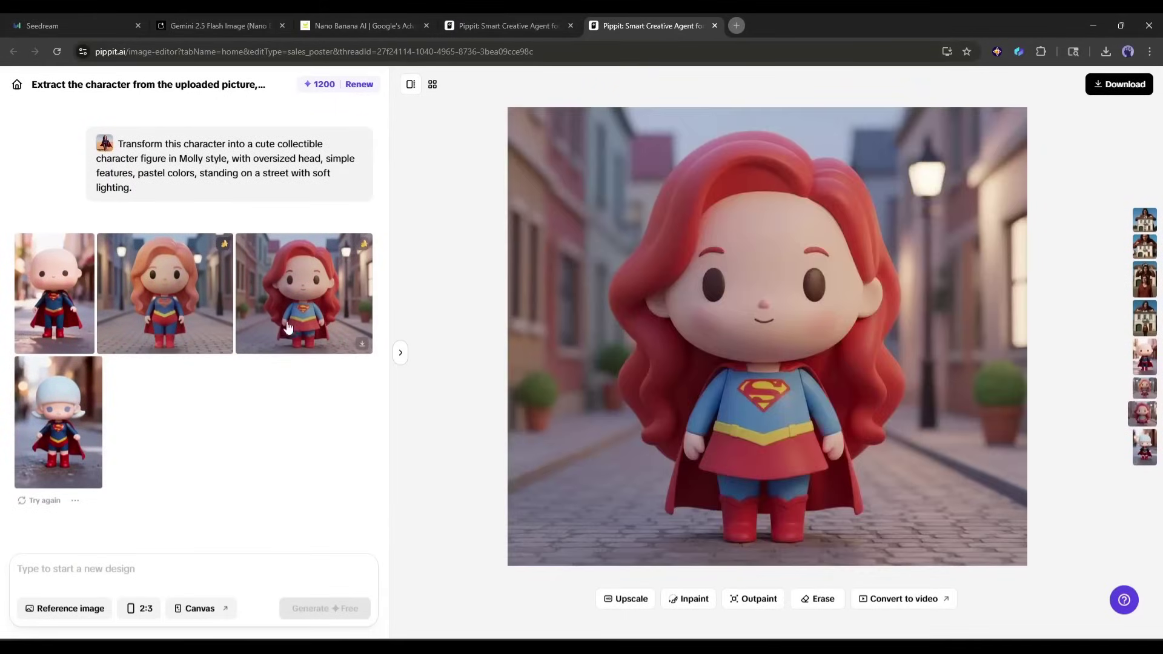
pyautogui.click(70, 422)
pyautogui.click(68, 305)
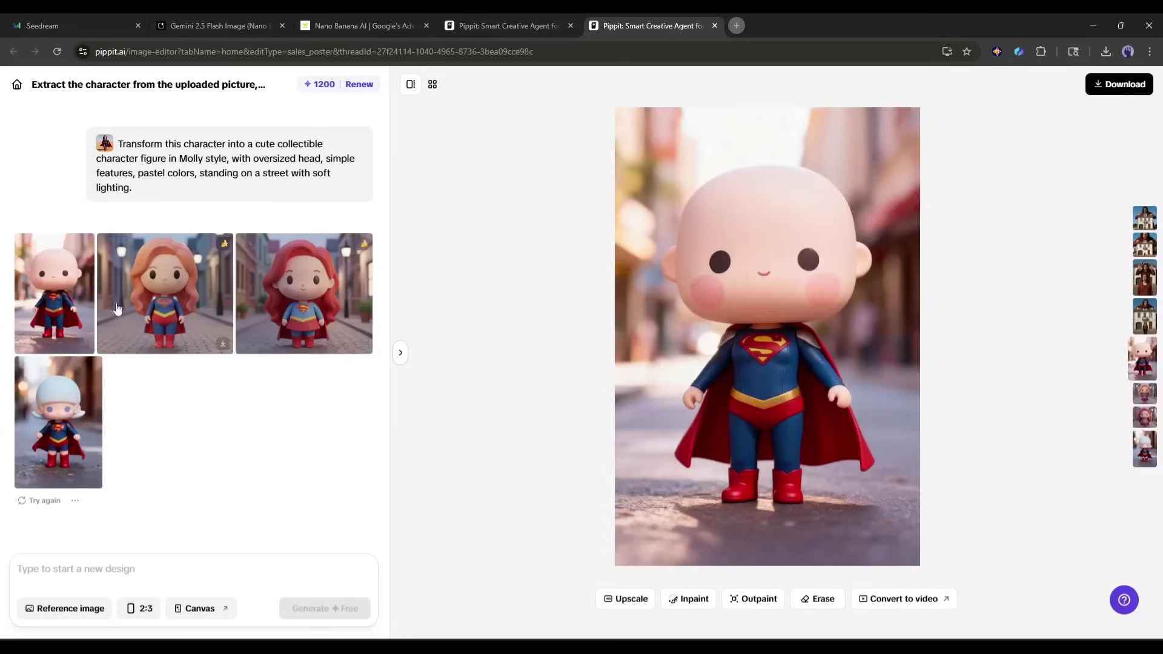
pyautogui.click(132, 311)
pyautogui.click(281, 312)
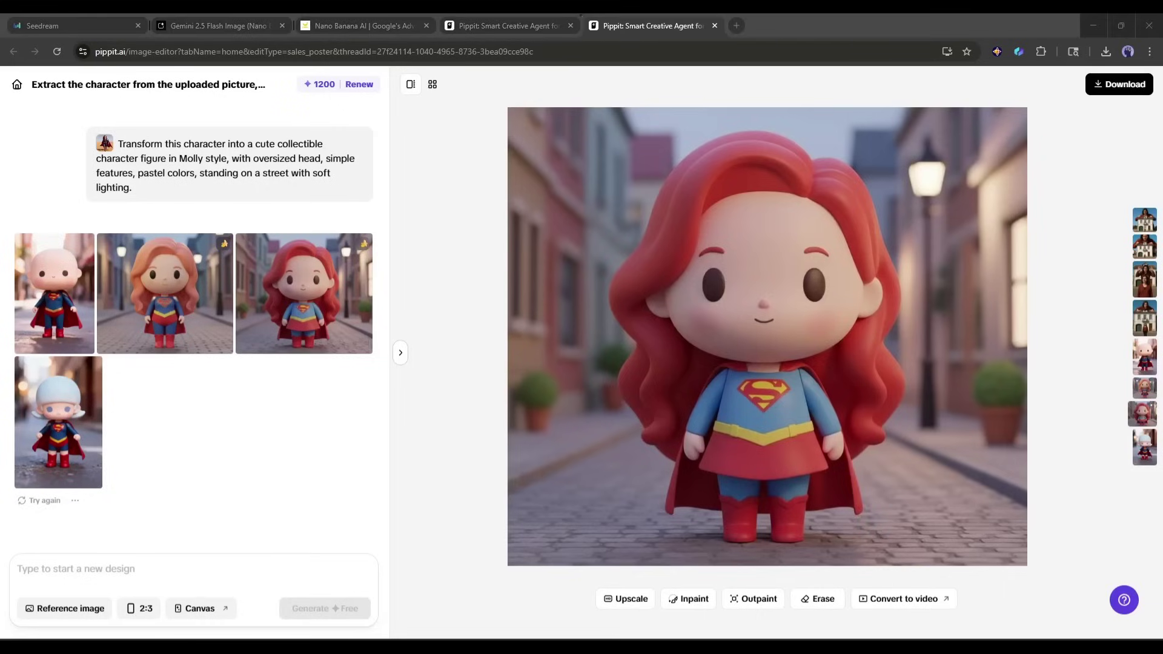
# Send the prompt 'Transform this character into a Labubu style characater'
pyautogui.write('Transform this character into a Labubu style characater')
pyautogui.press('Return')
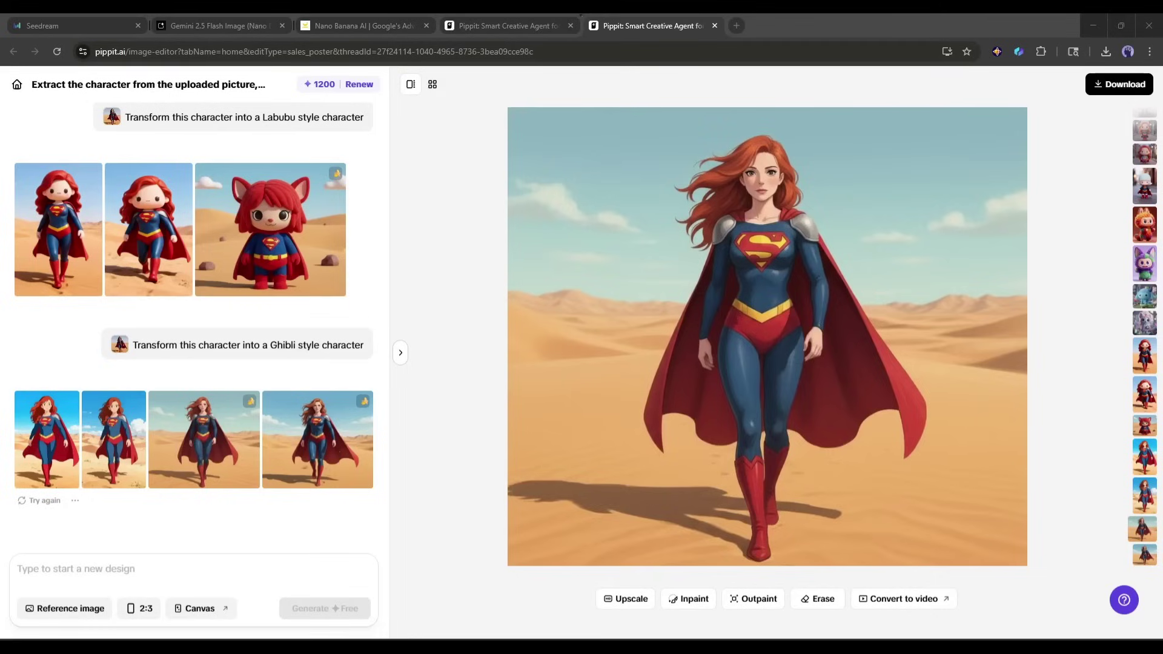
pyautogui.click(494, 538)
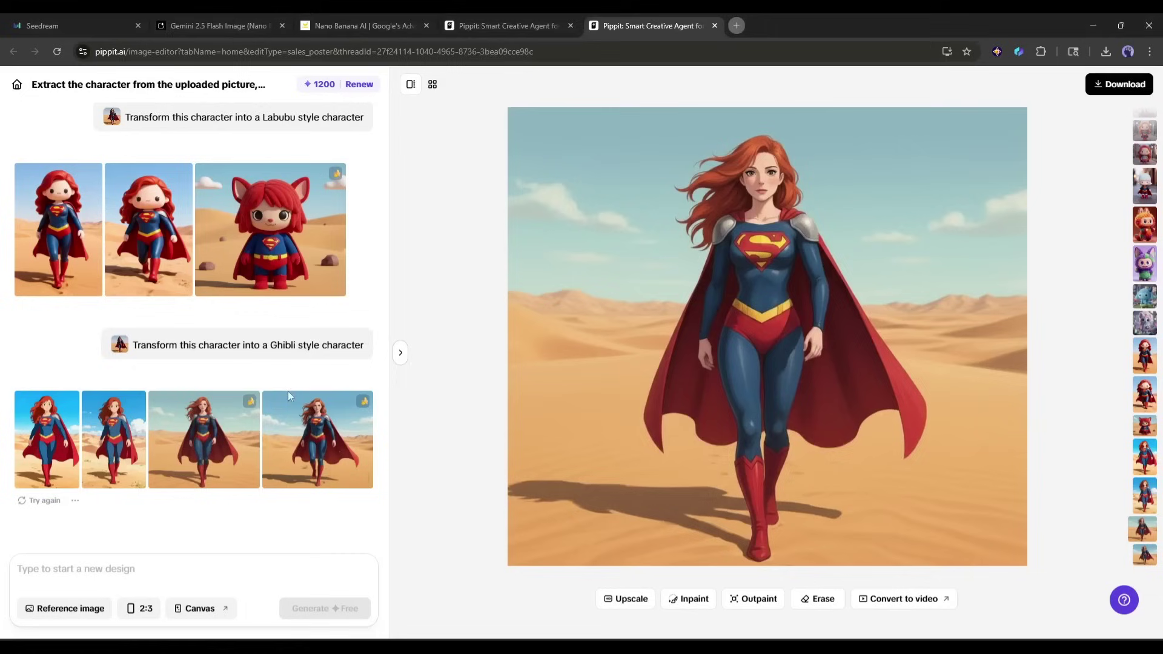
pyautogui.click(62, 604)
# Upload the woman's photo, generate headshots from the pasted professional prompt, and view results
pyautogui.click(115, 485)
pyautogui.doubleClick(683, 400)
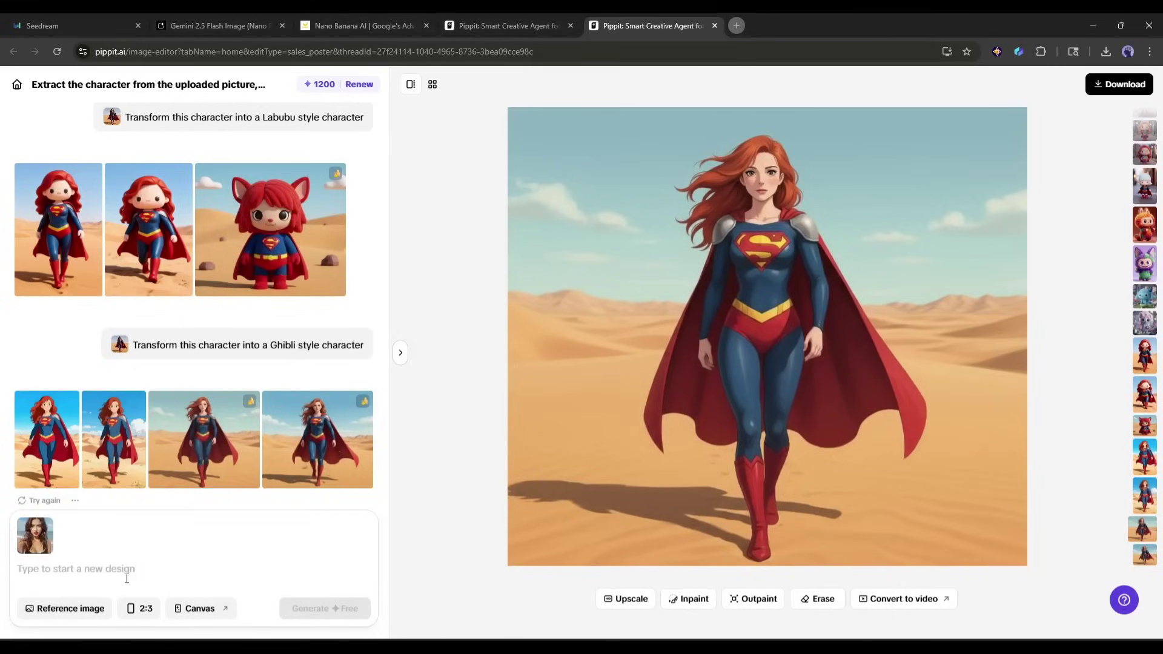
pyautogui.write('Generate a professional headshot of this person wearing a business suit. Plain white background, studio lighting, corporate photography style')
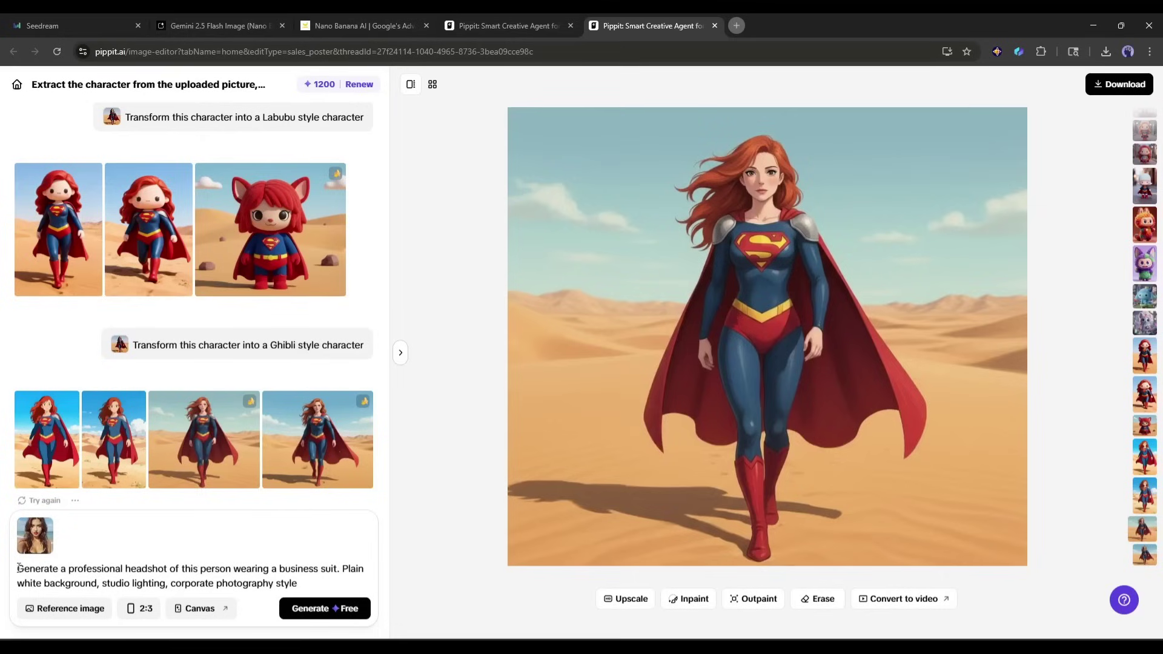
pyautogui.moveTo(18, 568); pyautogui.dragTo(294, 588)
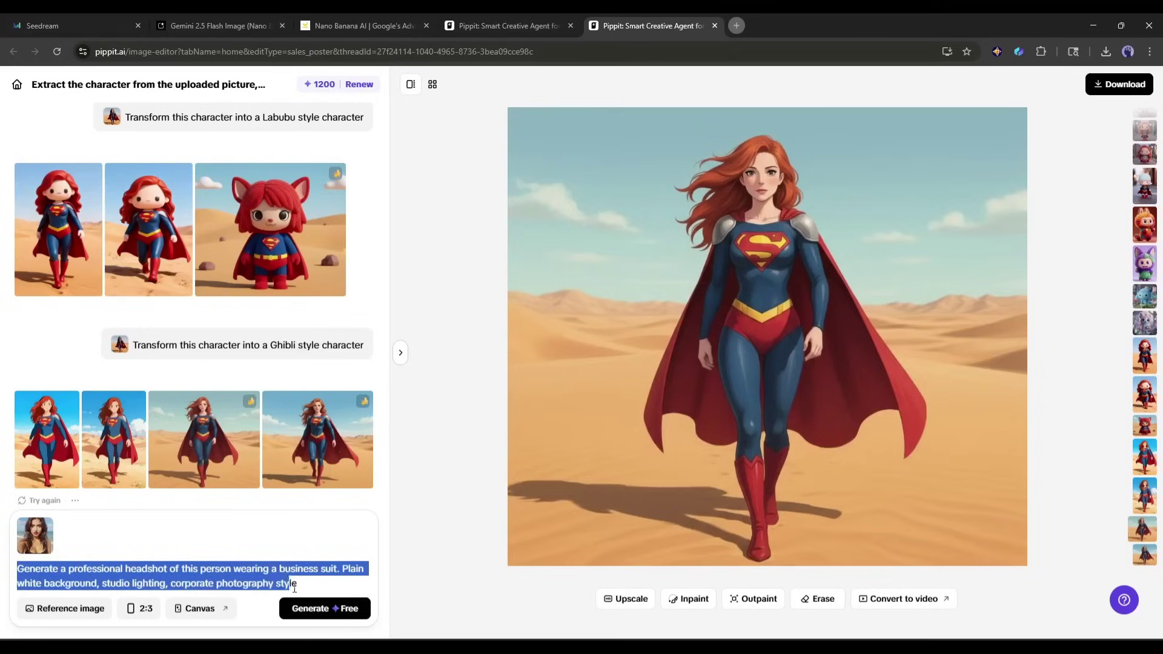
pyautogui.click(325, 609)
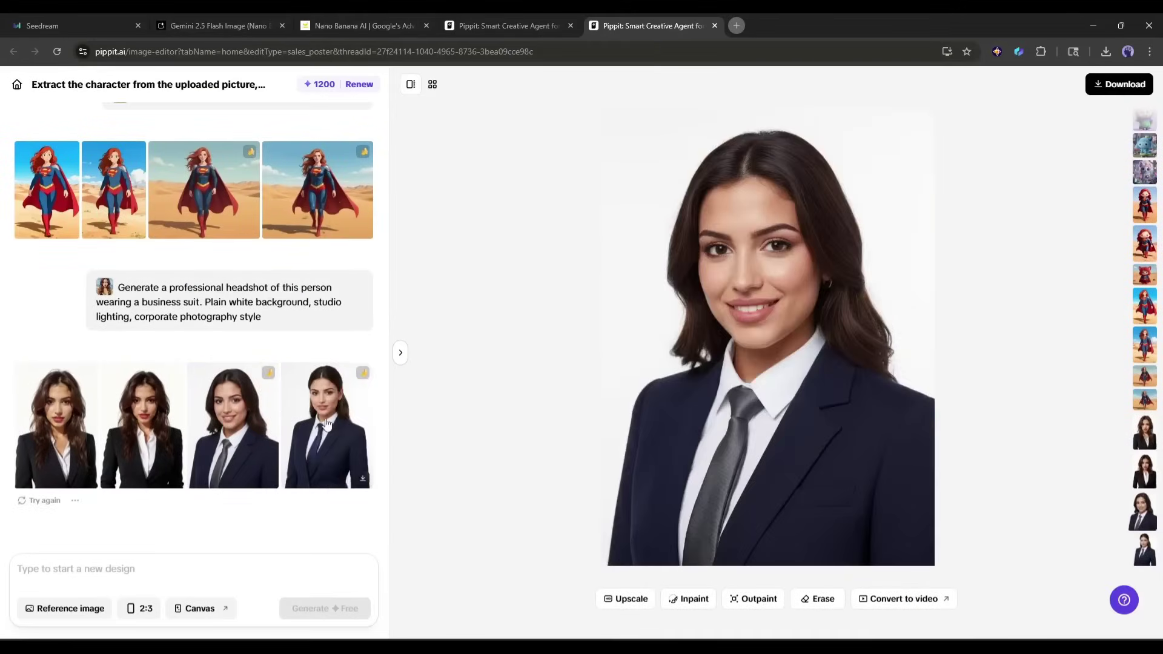
pyautogui.click(332, 429)
pyautogui.click(138, 434)
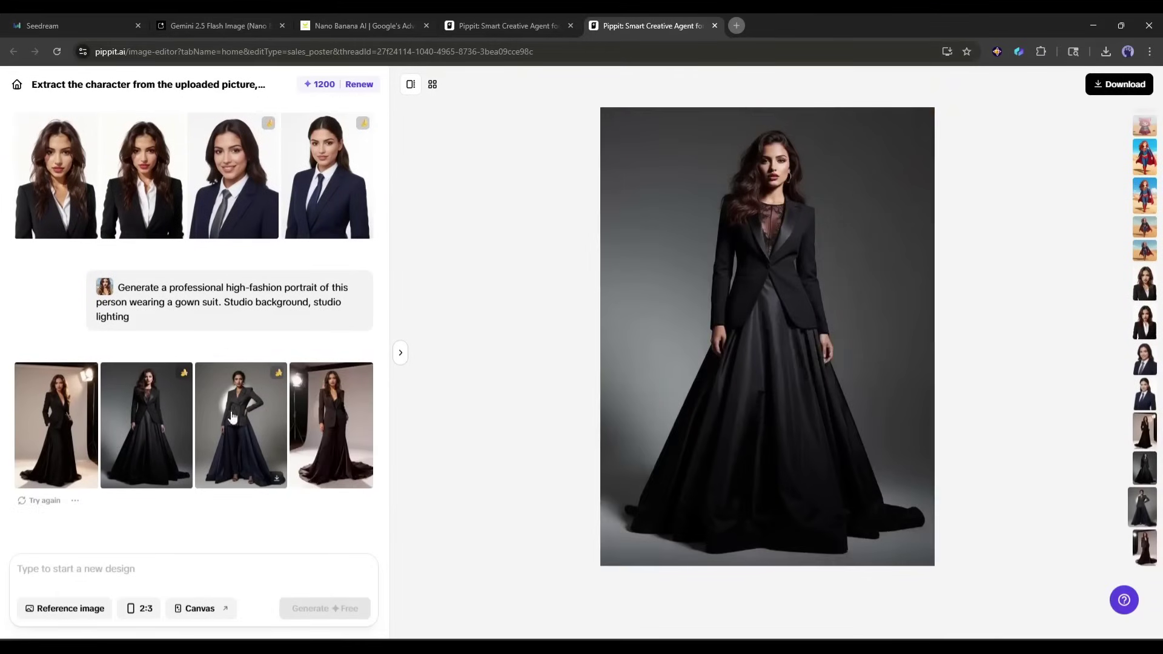
# Attach the black gown portrait and generate with the pasted qipao prompt
pyautogui.moveTo(64, 608)
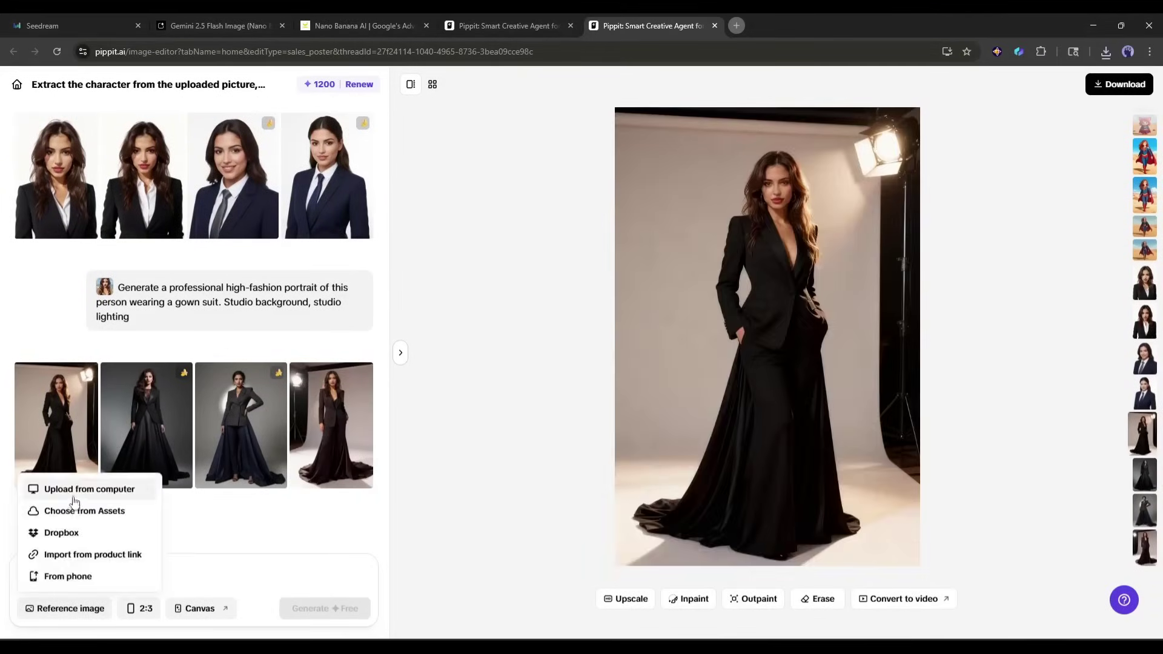
pyautogui.click(79, 488)
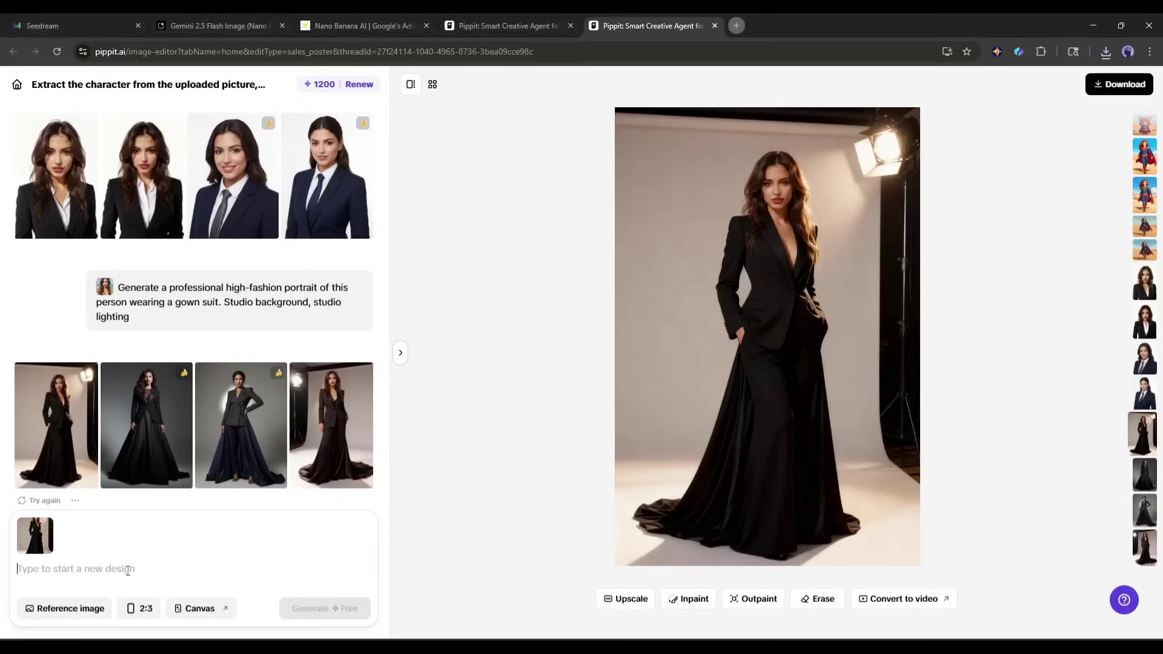
pyautogui.write('transform into a high-fashion portrait with dramatic lighting, wearing a traditional Chinese qipao dress with intricate floral patterns, gold embroidery, elegant updo hairstyle, ornate earrings,')
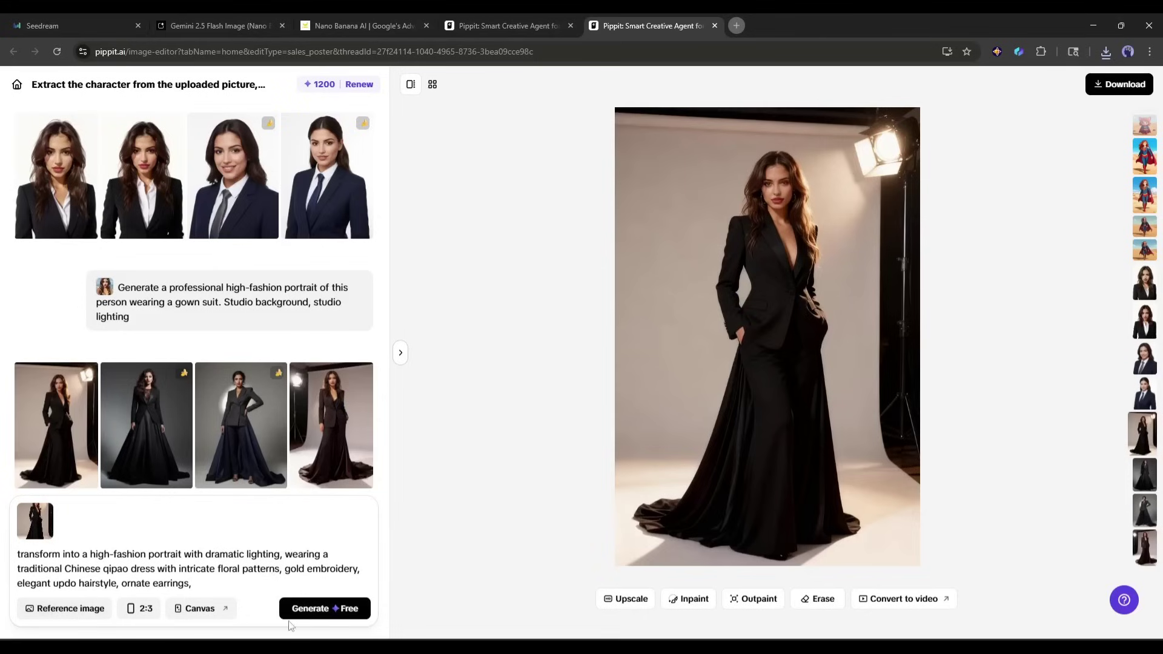
pyautogui.click(334, 611)
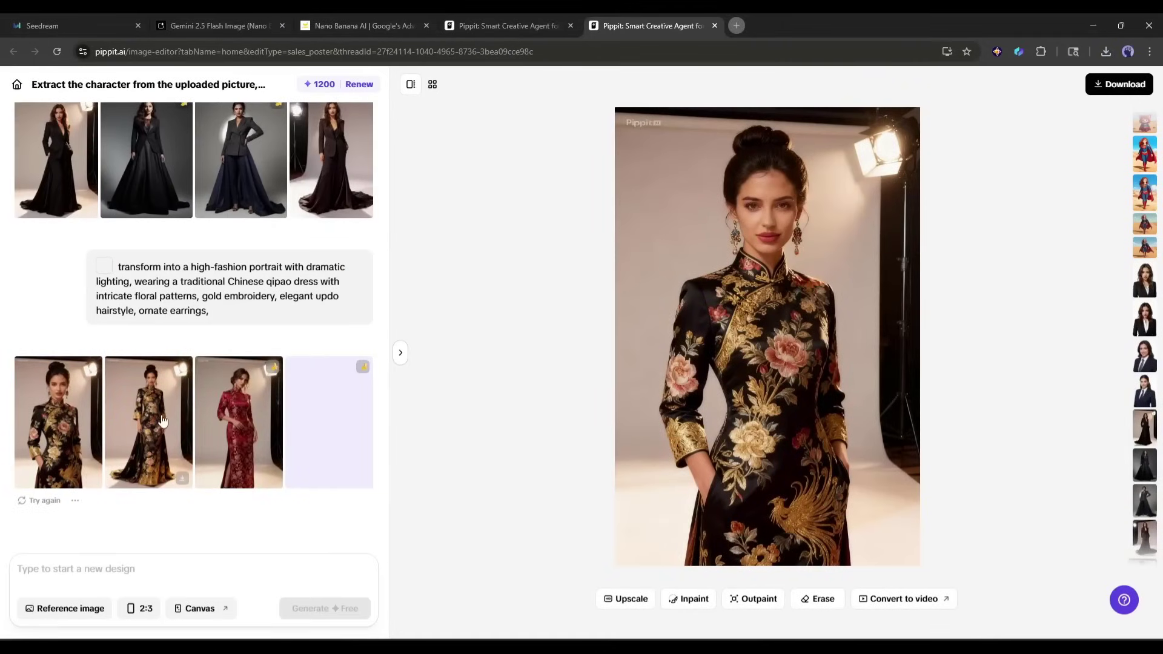
# Inspect the first black-gold full-length qipao and red peacock-train qipao results in the viewer
pyautogui.click(152, 424)
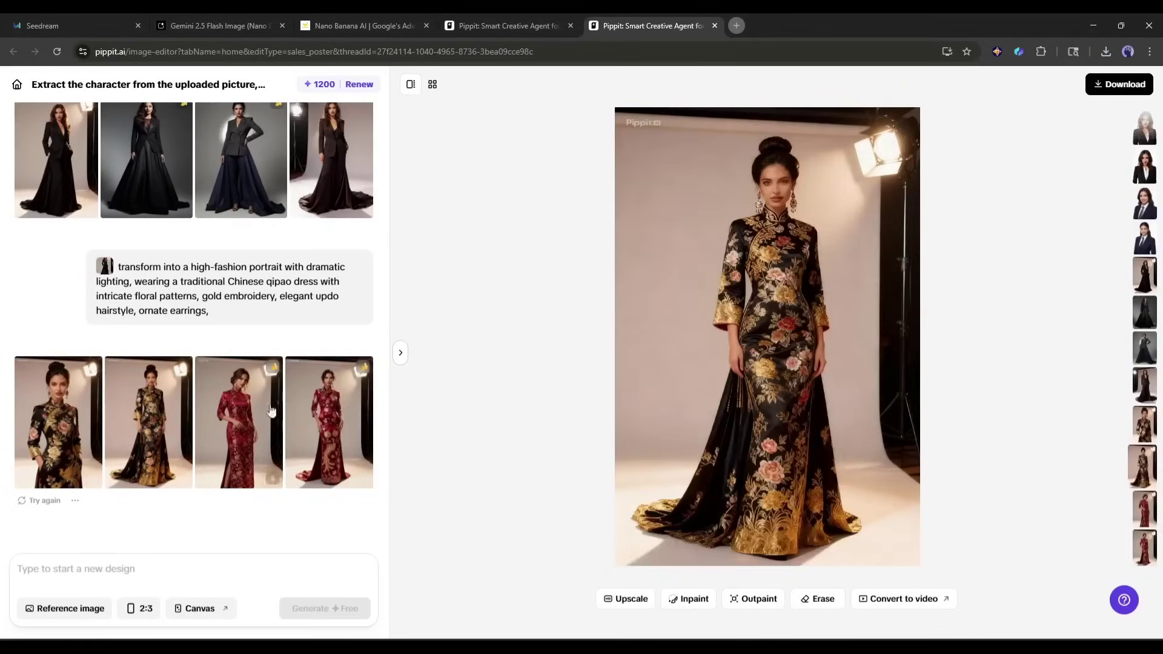
pyautogui.click(246, 399)
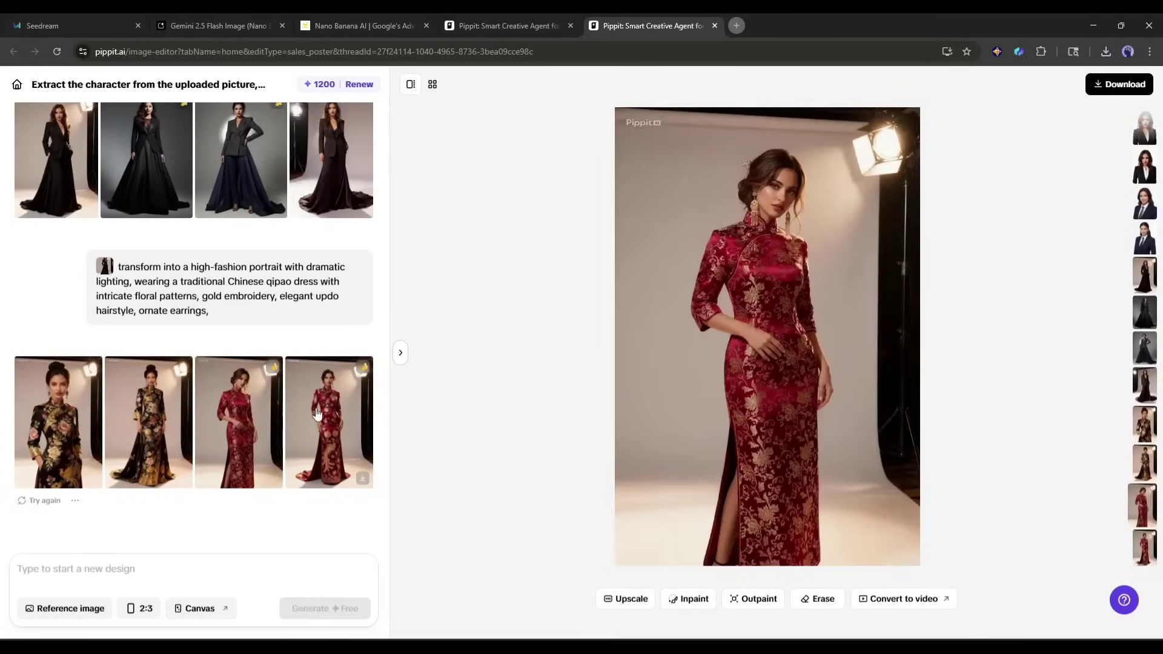
pyautogui.press('Down')
pyautogui.press('Up')
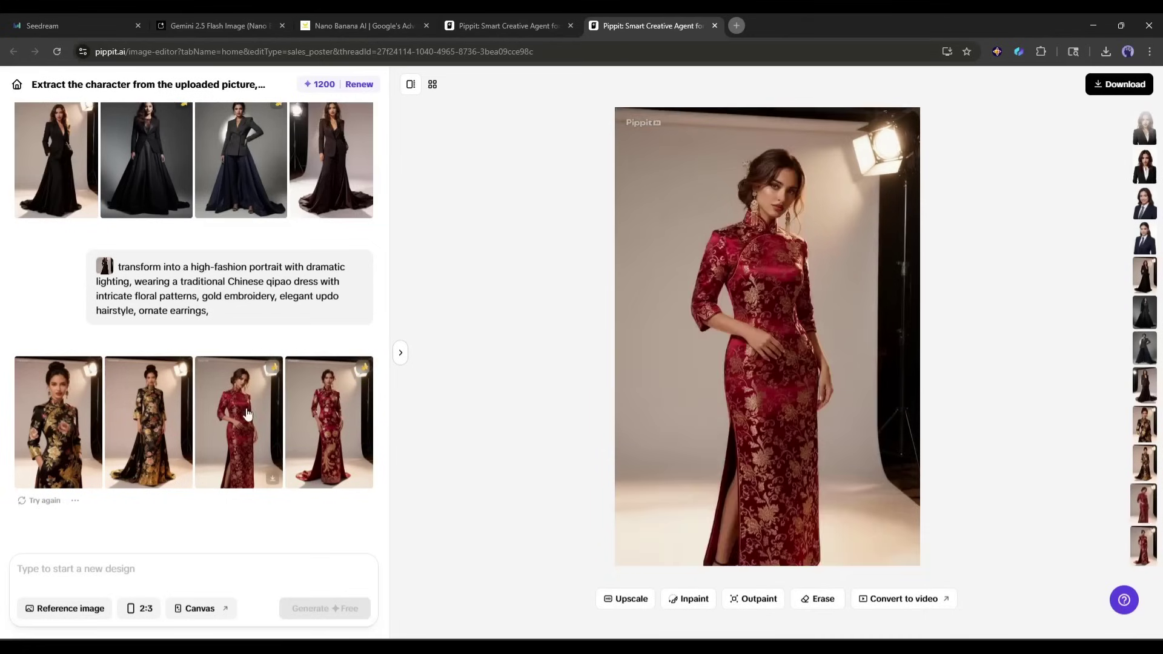
pyautogui.press('Up')
pyautogui.press('Up')
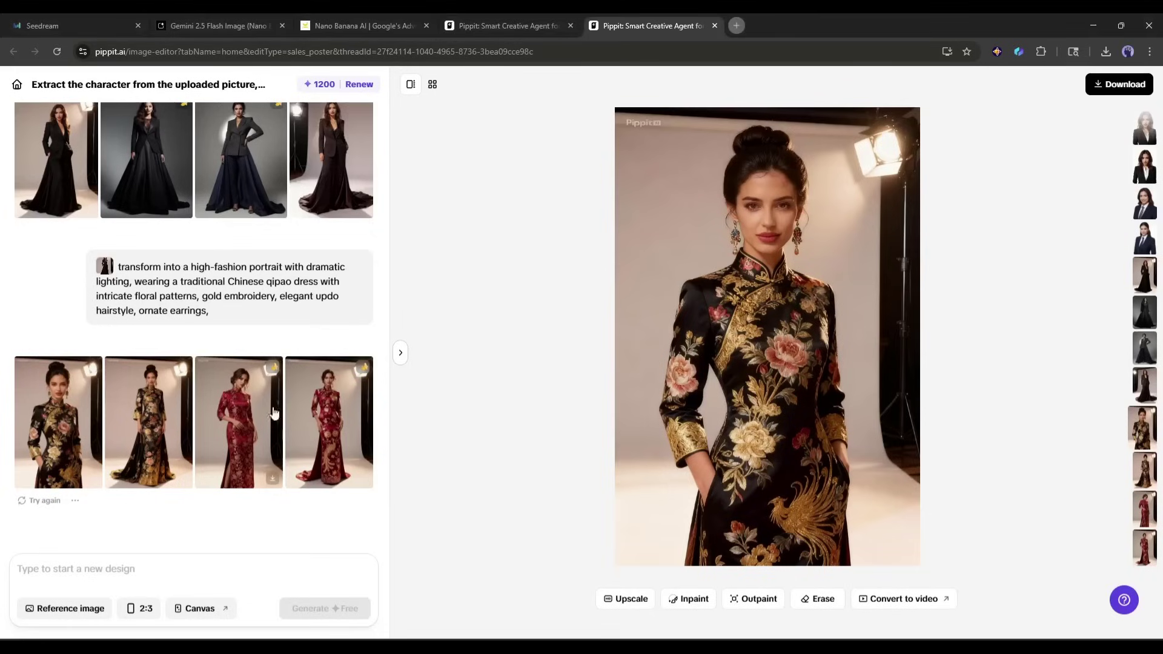
# Review the second black qipao and red phoenix qipao, browsing back through earlier gown and character results
pyautogui.click(147, 454)
pyautogui.click(235, 435)
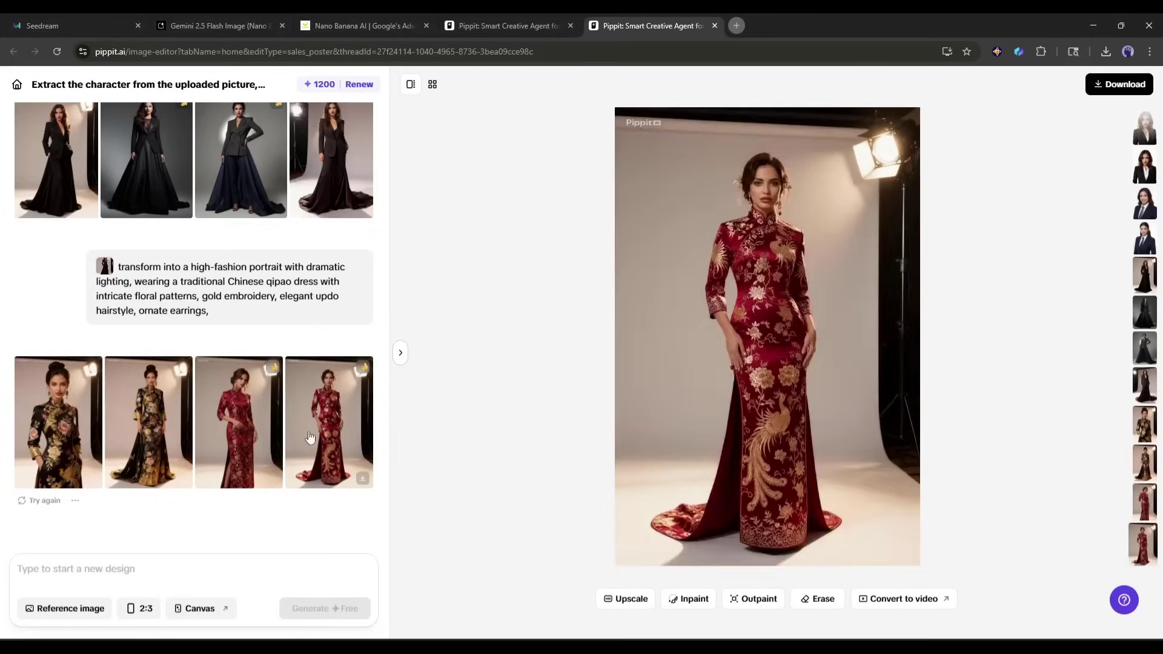
pyautogui.press('Up')
pyautogui.press('Up')
pyautogui.press('Up')
pyautogui.press('Up')
pyautogui.press('Up')
pyautogui.press('Up')
pyautogui.press('Up')
pyautogui.press('Up')
pyautogui.press('Up')
pyautogui.press('Up')
pyautogui.press('Up')
pyautogui.press('Up')
pyautogui.press('Up')
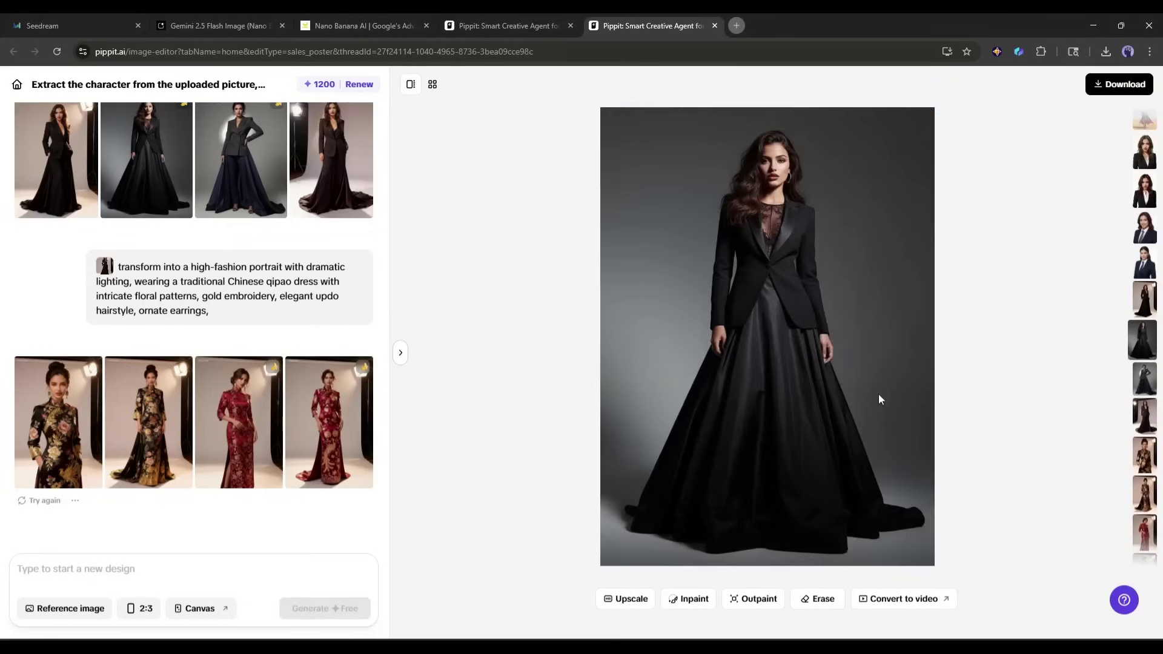
pyautogui.press('Up')
pyautogui.press('Up')
pyautogui.press('Up')
pyautogui.press('Up')
pyautogui.press('Up')
pyautogui.press('Up')
pyautogui.press('Up')
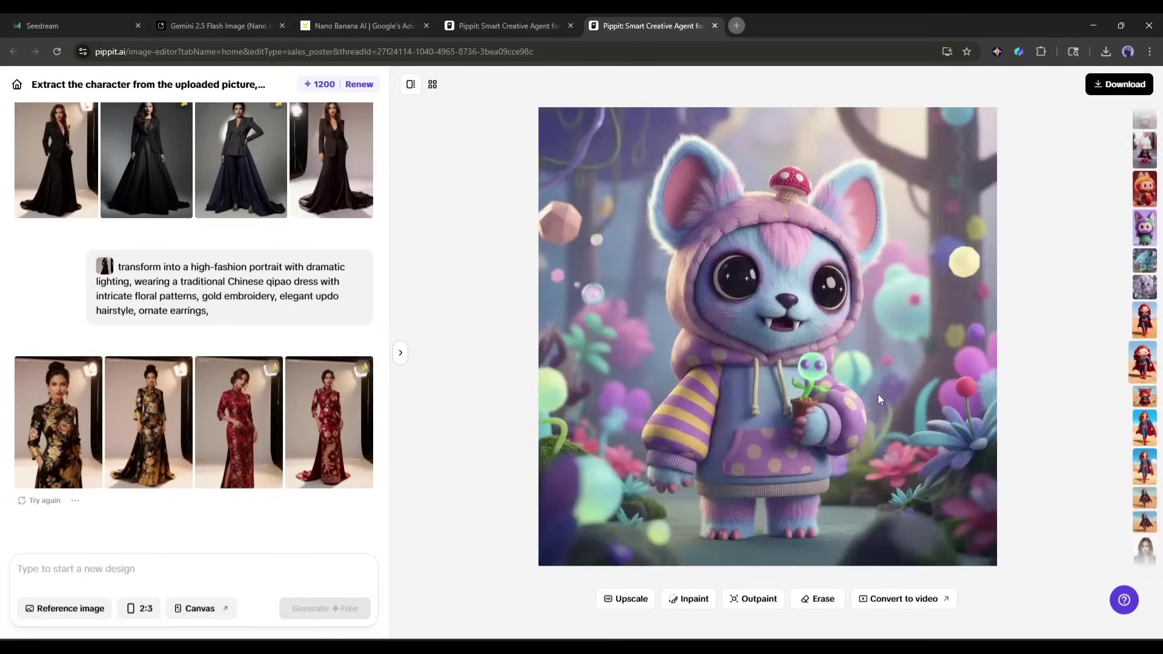
pyautogui.press('Up')
pyautogui.press('Up')
pyautogui.press('Up')
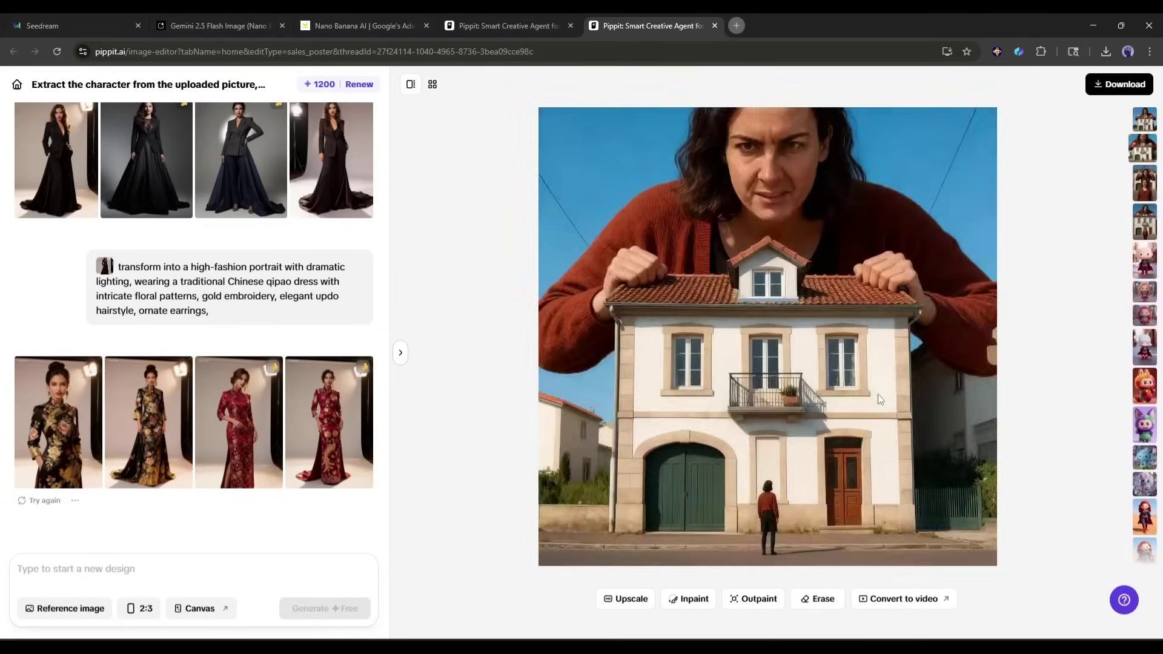
pyautogui.press('Down')
pyautogui.press('Down')
pyautogui.press('Down')
pyautogui.press('Down')
pyautogui.press('Down')
pyautogui.press('Down')
pyautogui.press('Down')
pyautogui.press('Down')
pyautogui.press('Down')
pyautogui.press('Down')
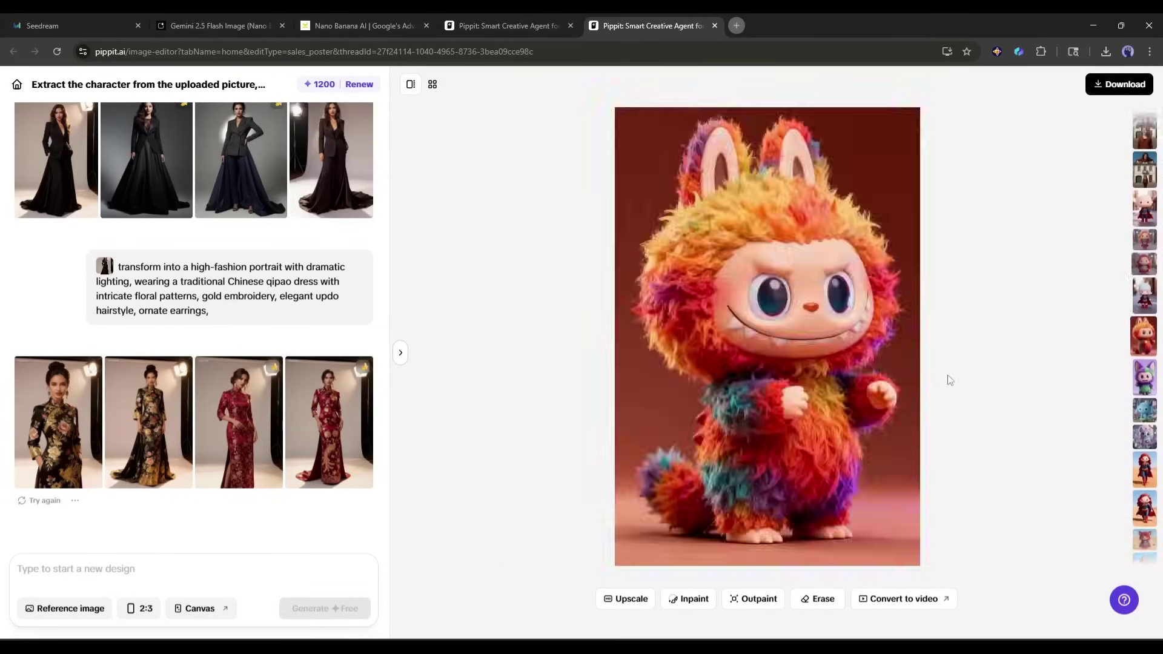
pyautogui.press('Down')
pyautogui.press('Down')
pyautogui.press('Down')
pyautogui.press('Down')
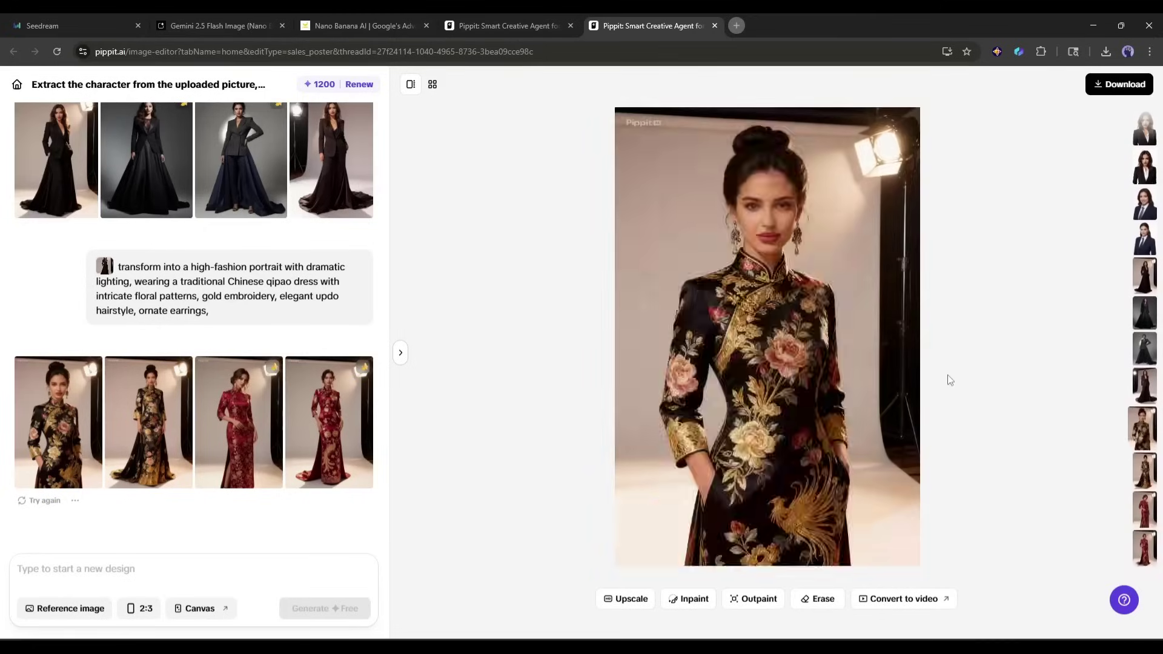
pyautogui.click(525, 19)
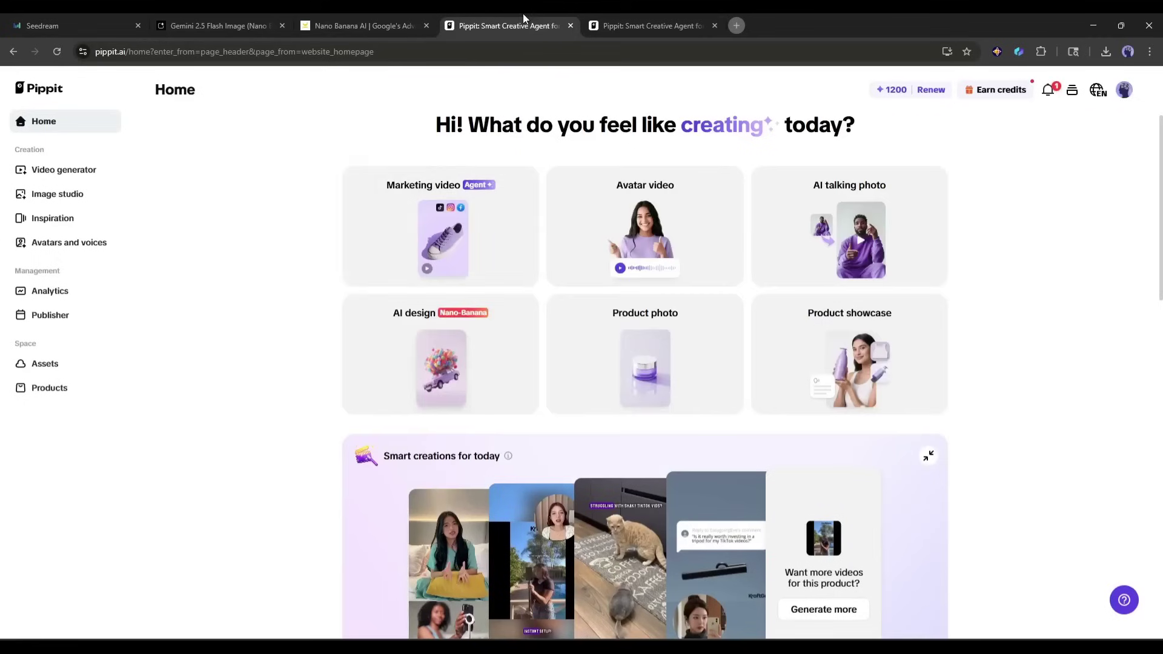
pyautogui.scroll(-2, 764, 233)
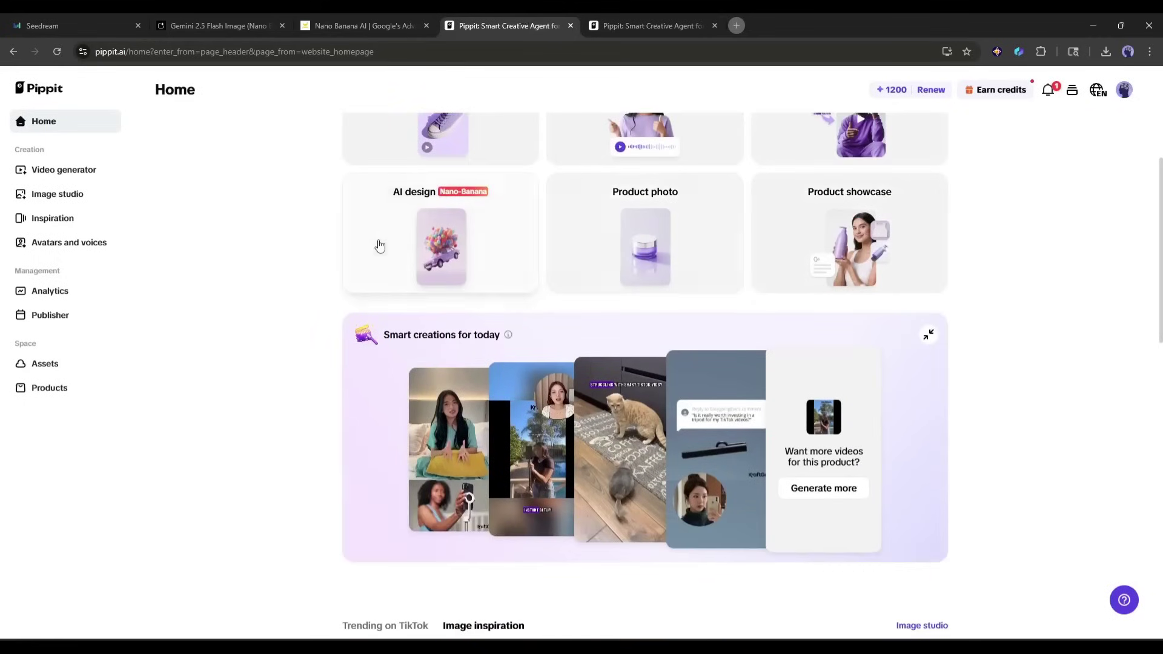
pyautogui.scroll(-1, 458, 355)
pyautogui.scroll(-12, 458, 356)
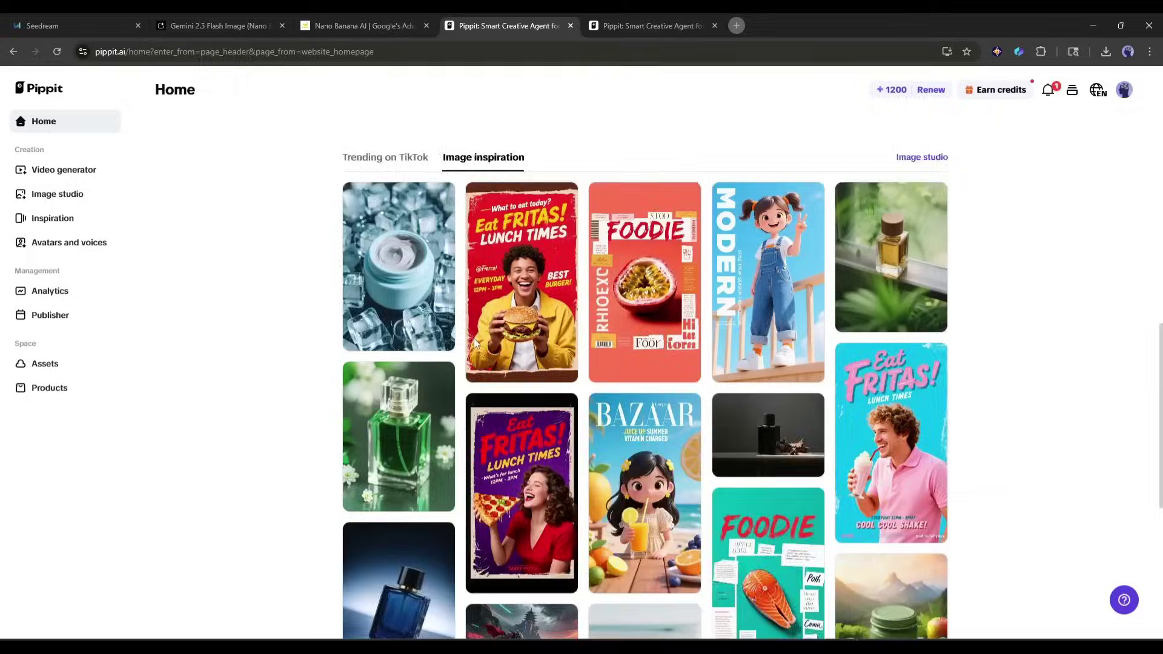
pyautogui.scroll(-5, 457, 332)
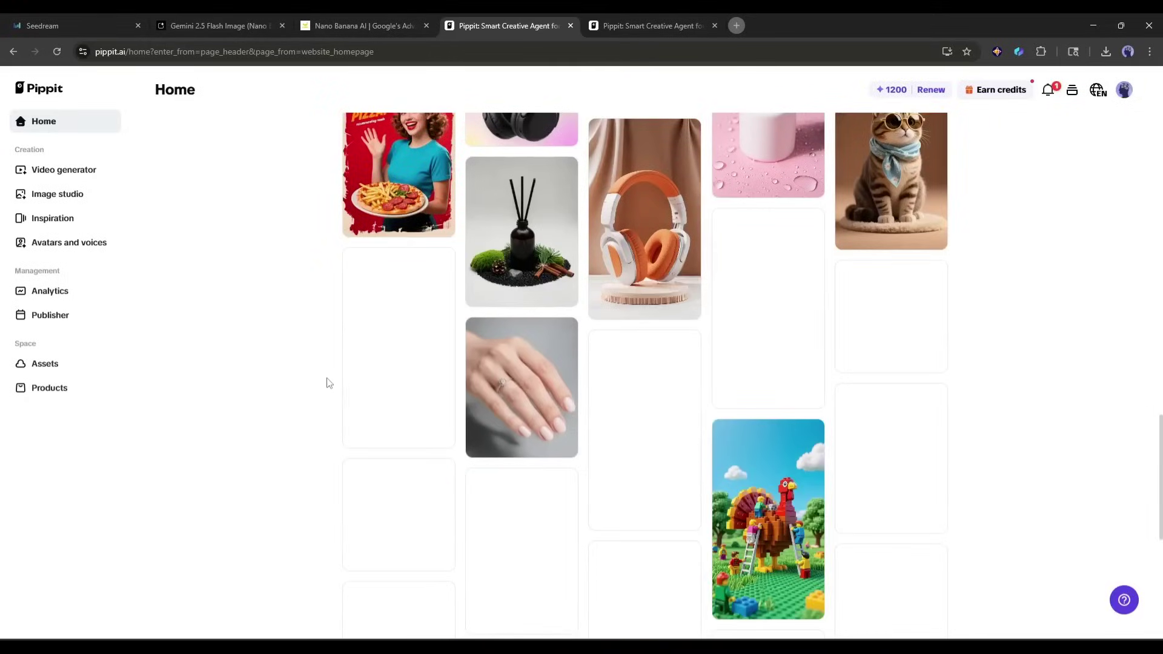
pyautogui.scroll(12, 314, 379)
pyautogui.scroll(5, 418, 250)
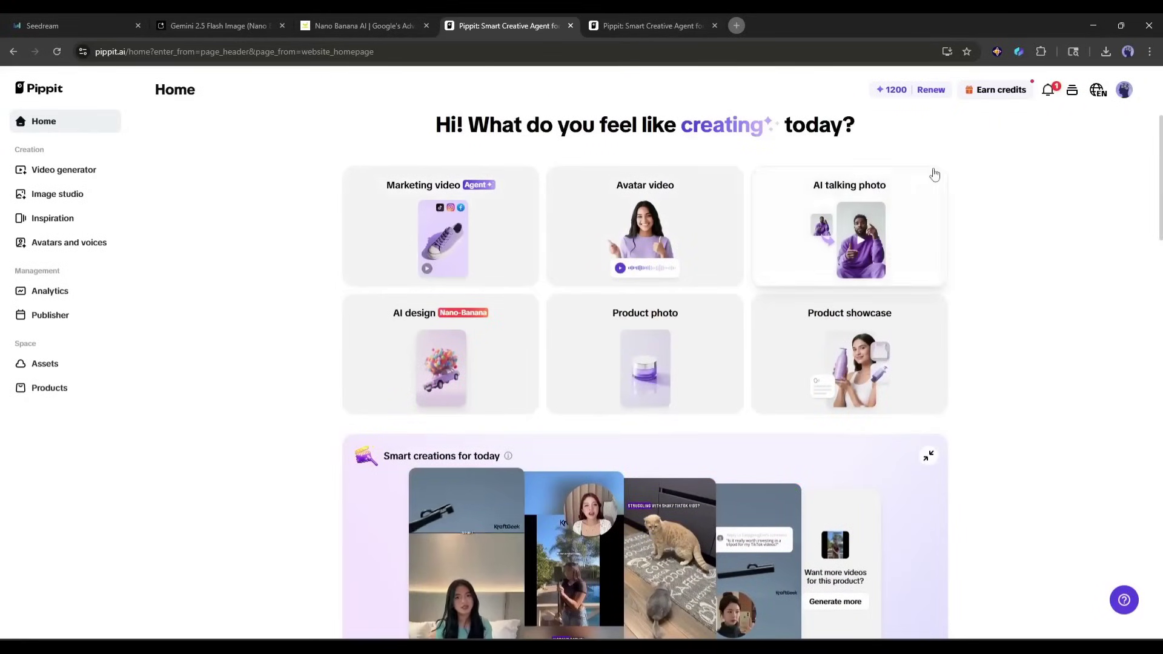
pyautogui.click(674, 19)
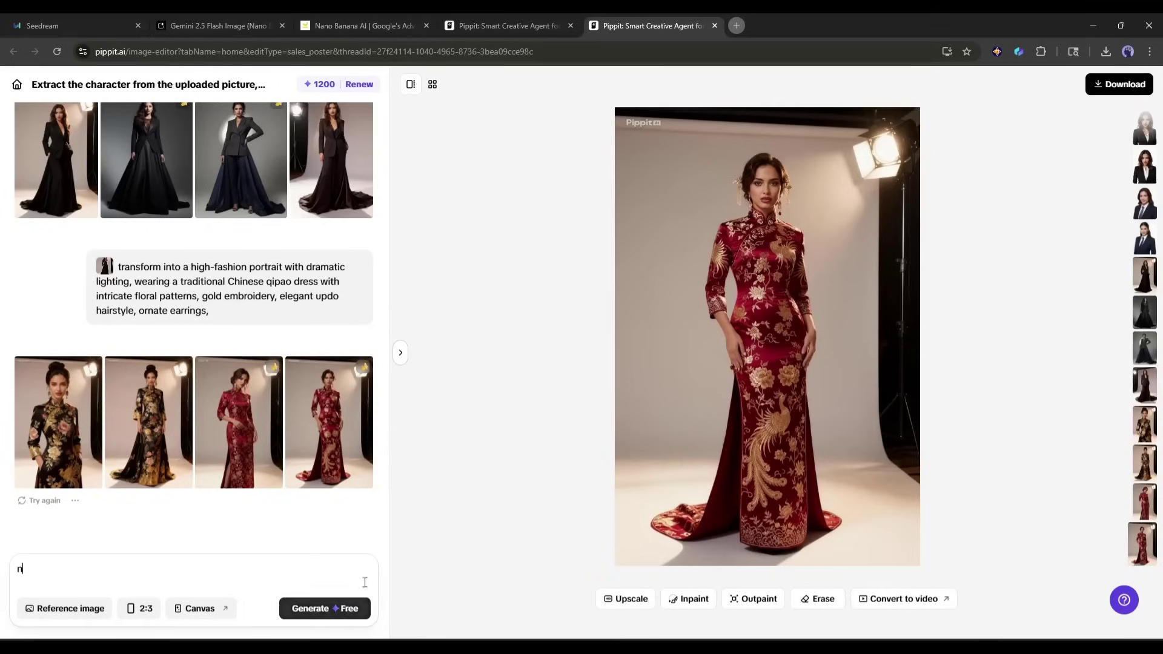
# Switch to the Pippit Home tab, leaving the image editor tab to close
pyautogui.click(514, 27)
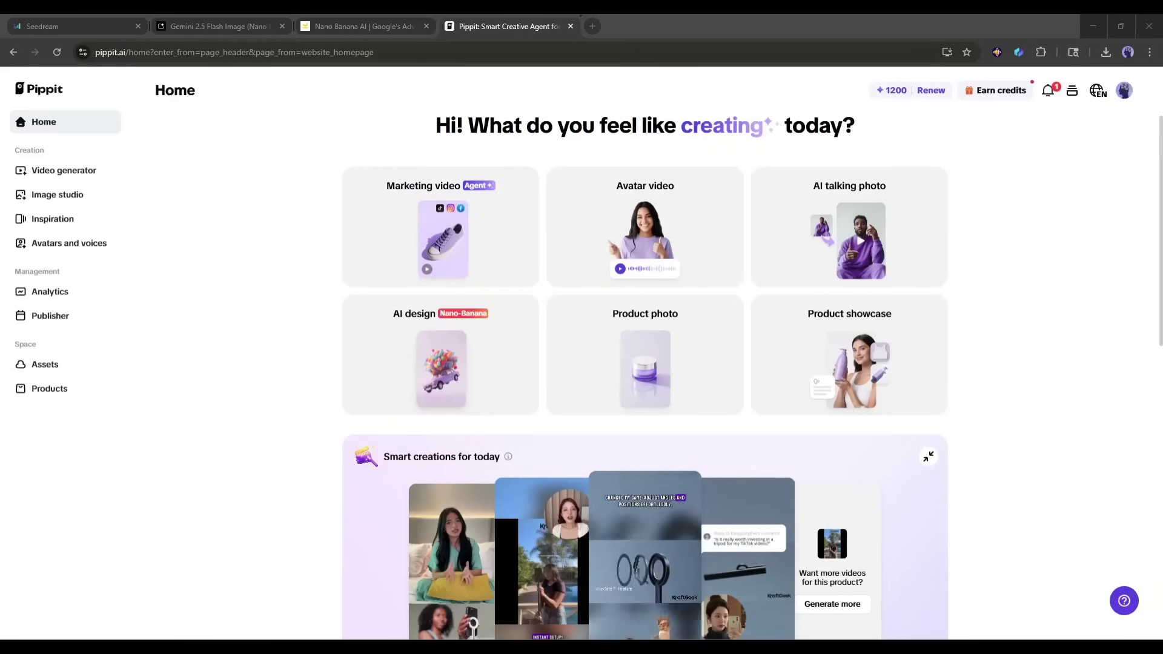
# Open the AI design card on the Home page to get an empty description box
pyautogui.scroll(-2, 320, 241)
pyautogui.scroll(2, 505, 332)
pyautogui.scroll(-10, 505, 332)
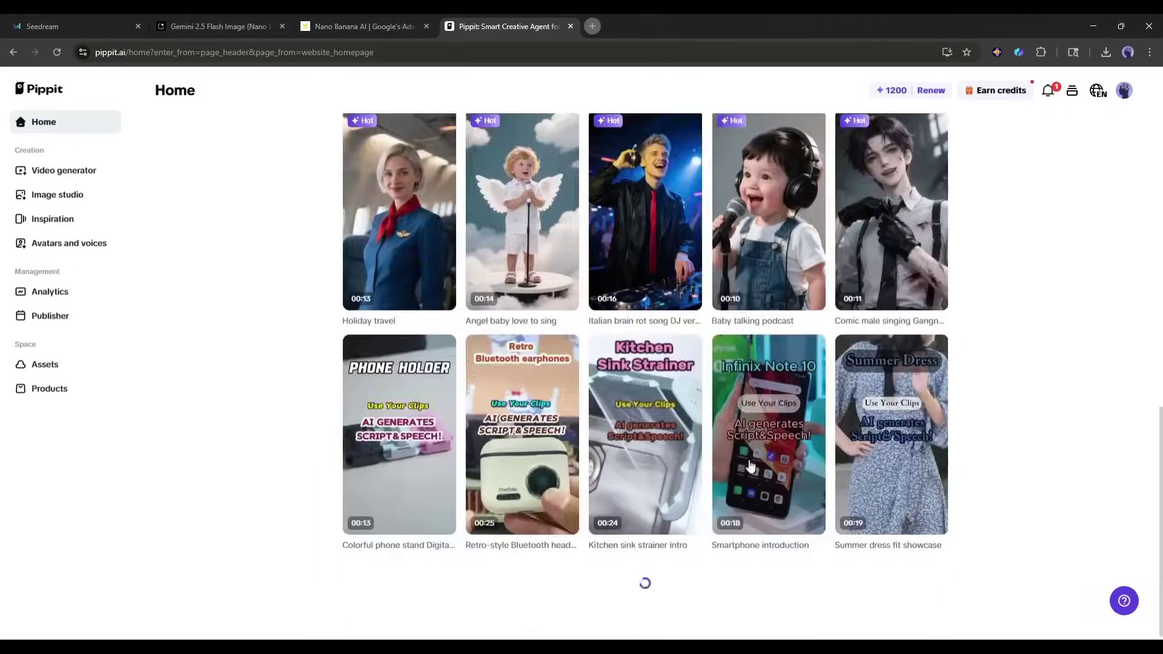
pyautogui.scroll(10, 852, 463)
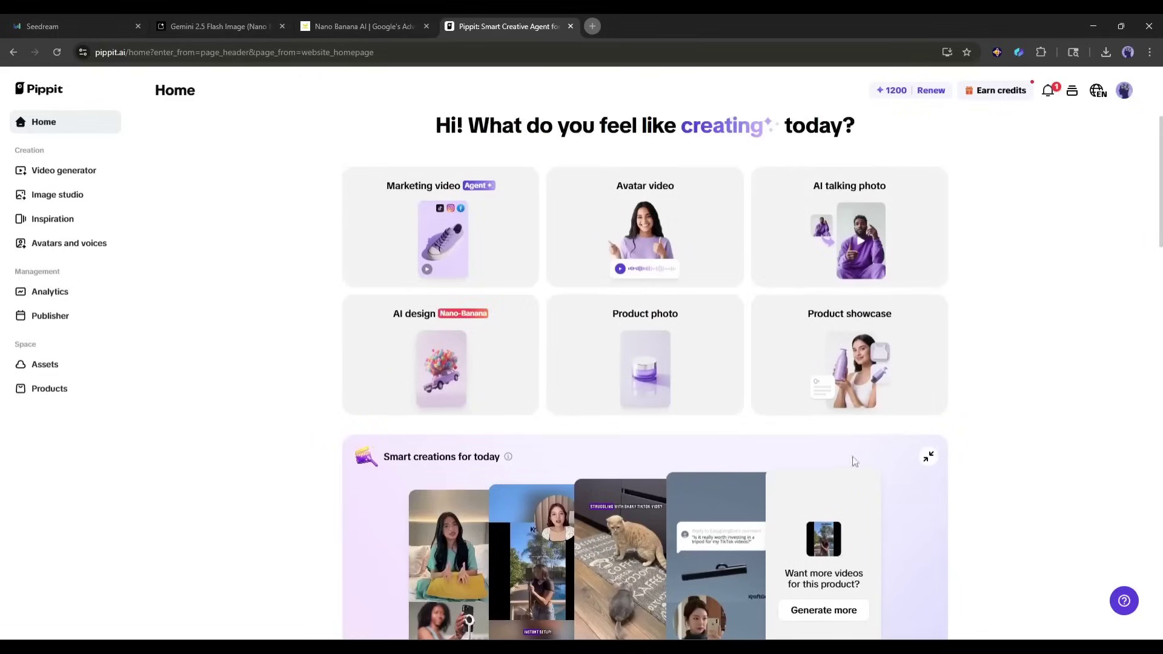
pyautogui.click(432, 328)
pyautogui.scroll(-1, 245, 252)
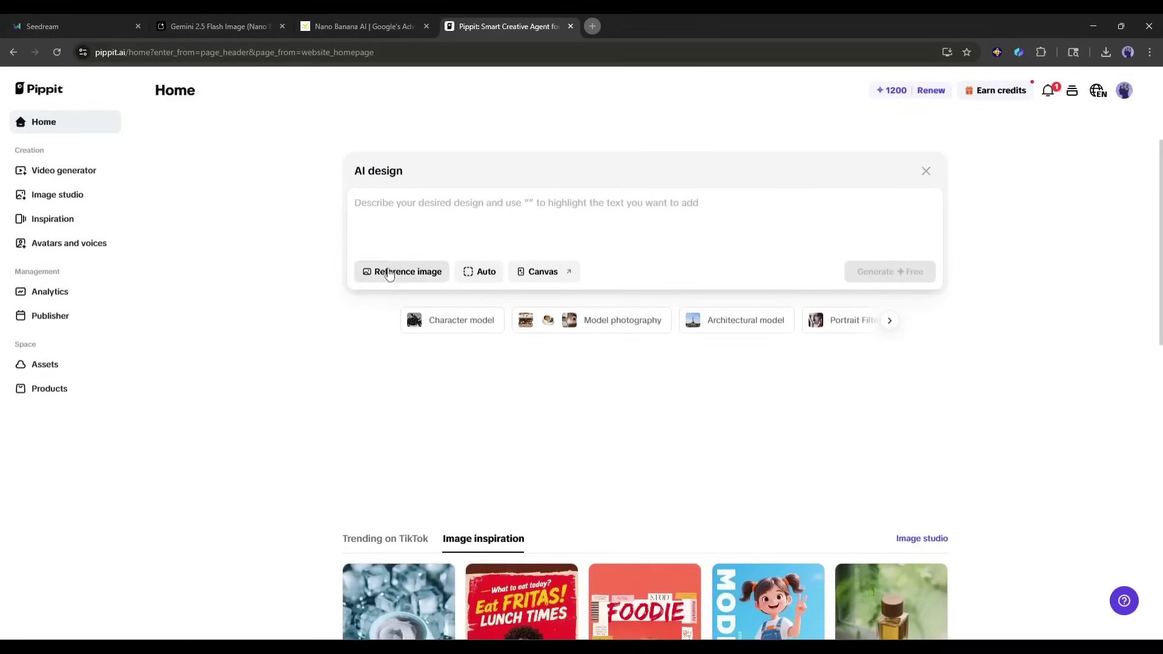